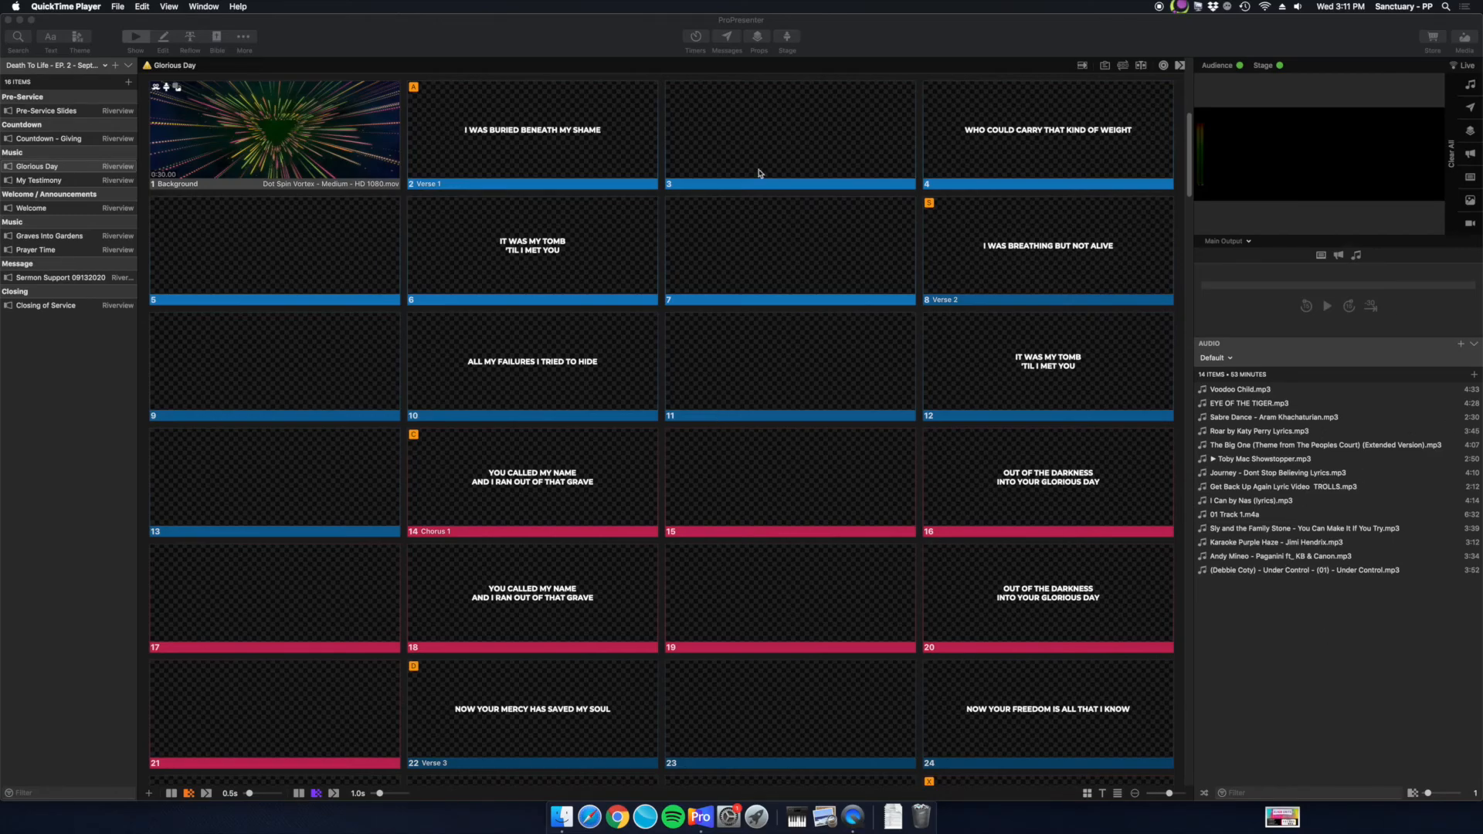
Step: Create a new audio playlist named Pads
{"action": "left_click", "coordinate": [516, 51]}
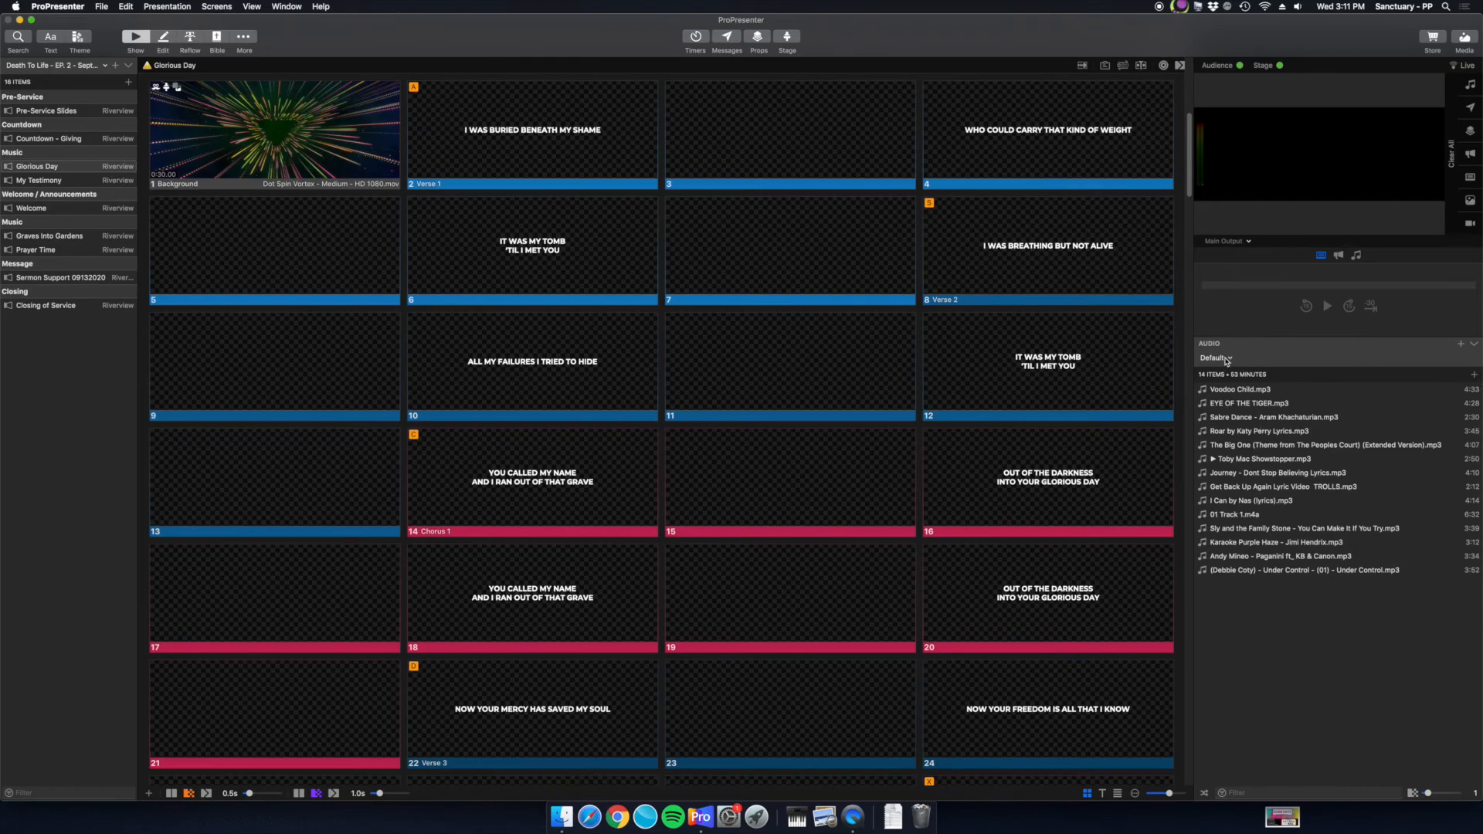
{"action": "left_click", "coordinate": [1476, 347]}
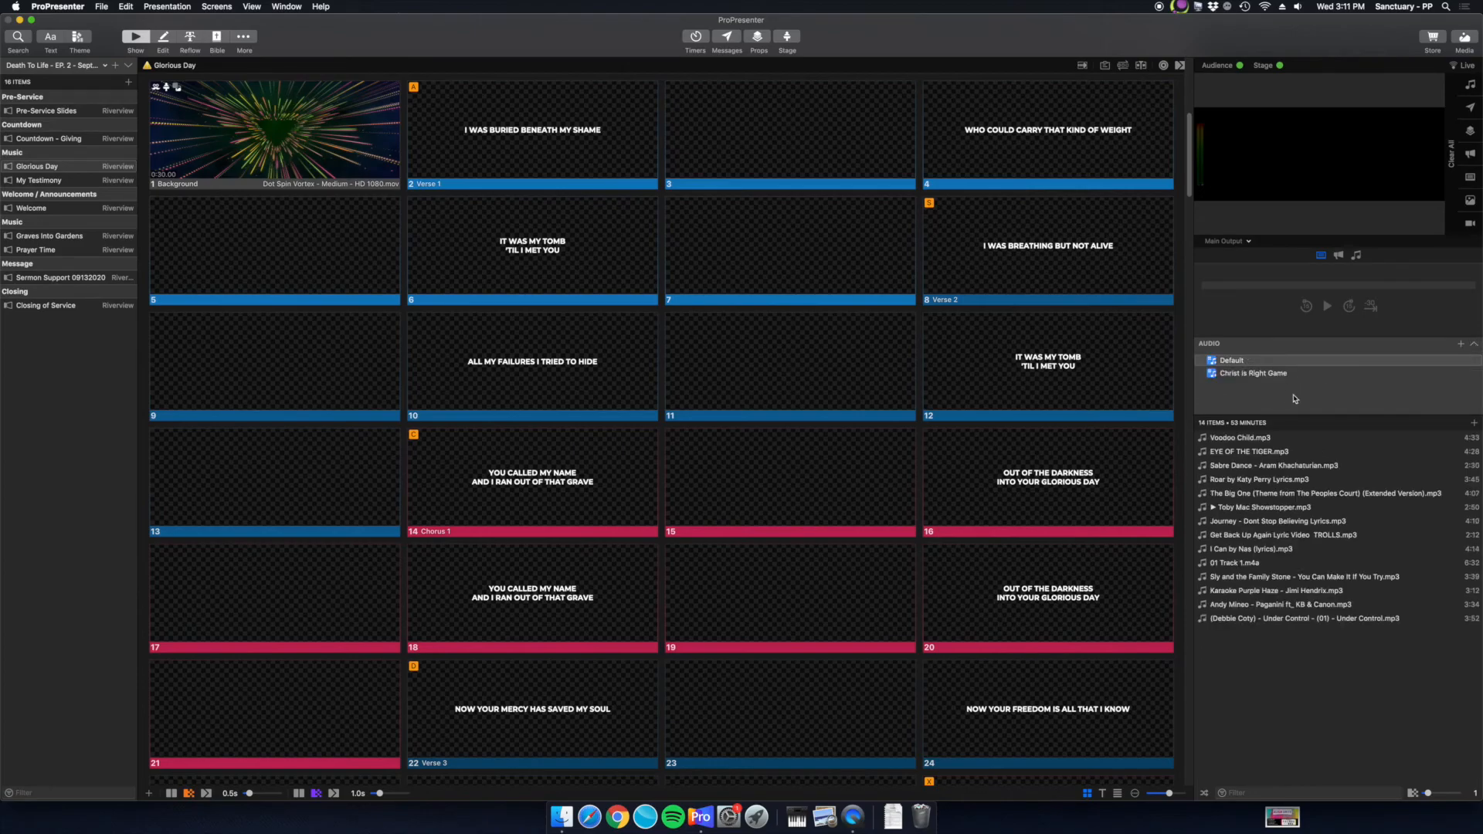
{"action": "left_click", "coordinate": [1463, 345]}
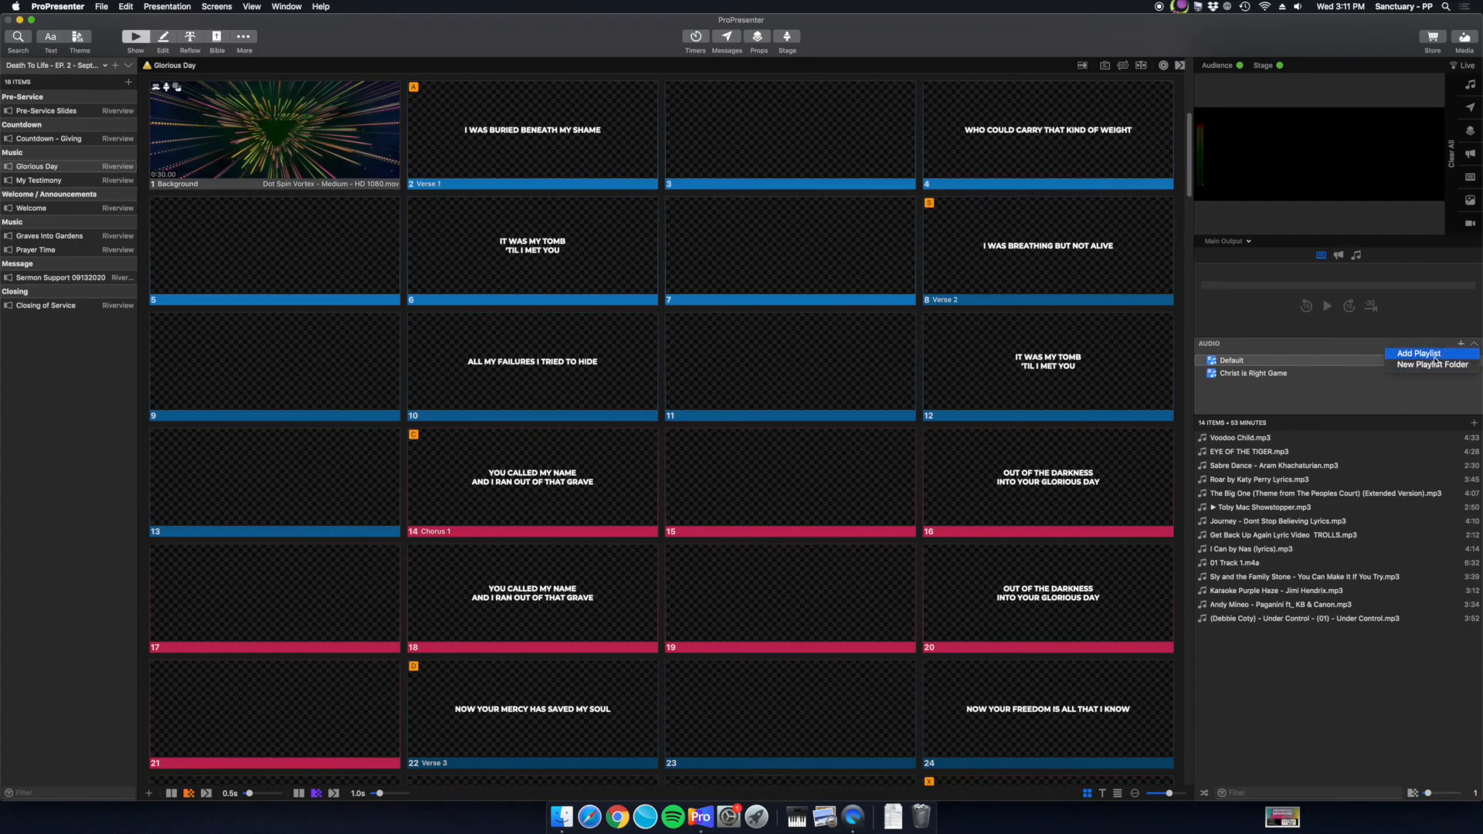
{"action": "left_click", "coordinate": [1437, 353]}
{"action": "type", "text": "Pa"}
{"action": "key", "text": "Return"}
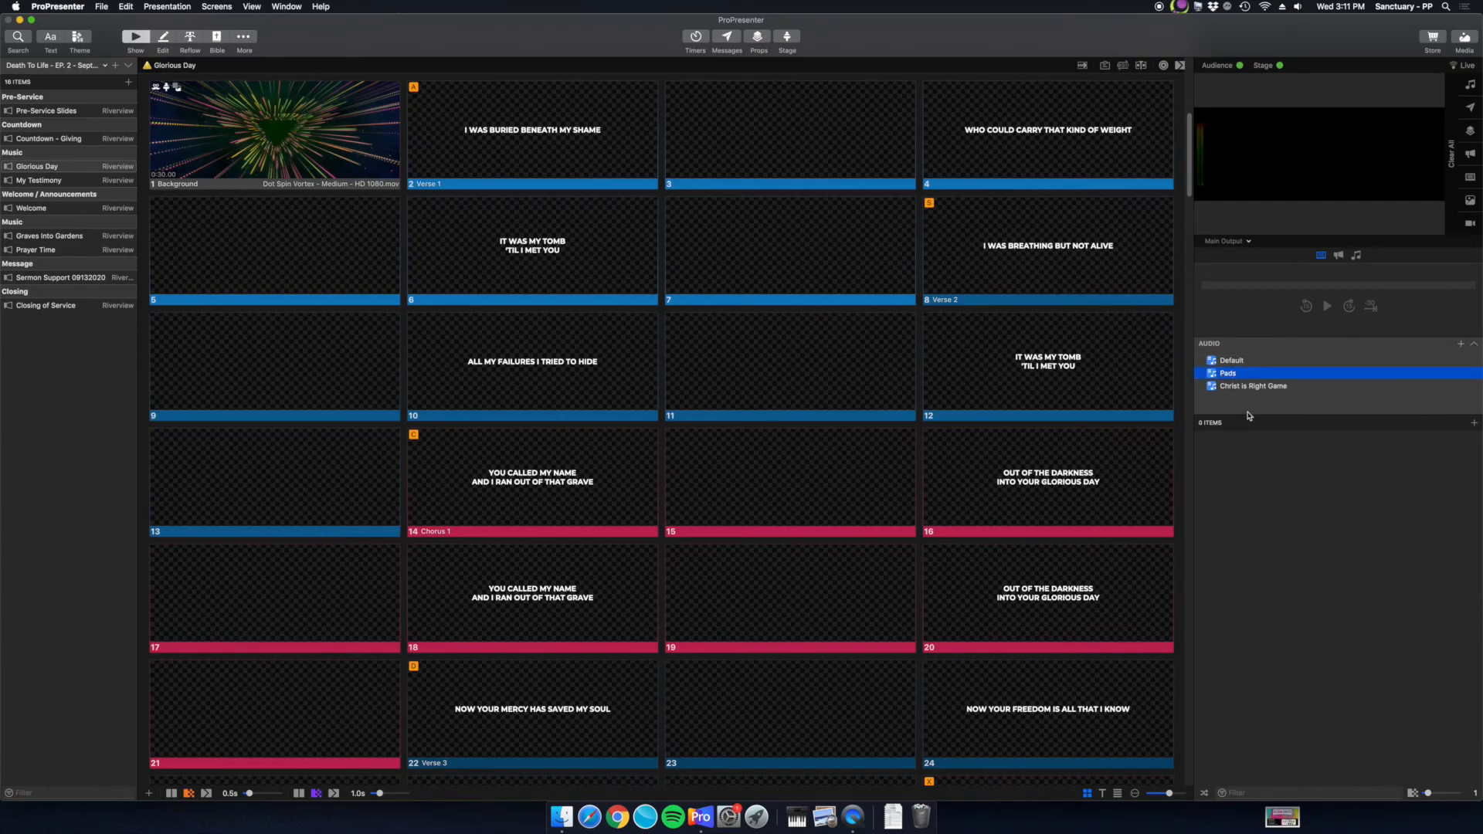
Step: Import the major-key extended mixes 26 to 37 of Bridge (Ambient Pads III) from Finder into the Pads playlist and widen the audio list
{"action": "left_click", "coordinate": [562, 817]}
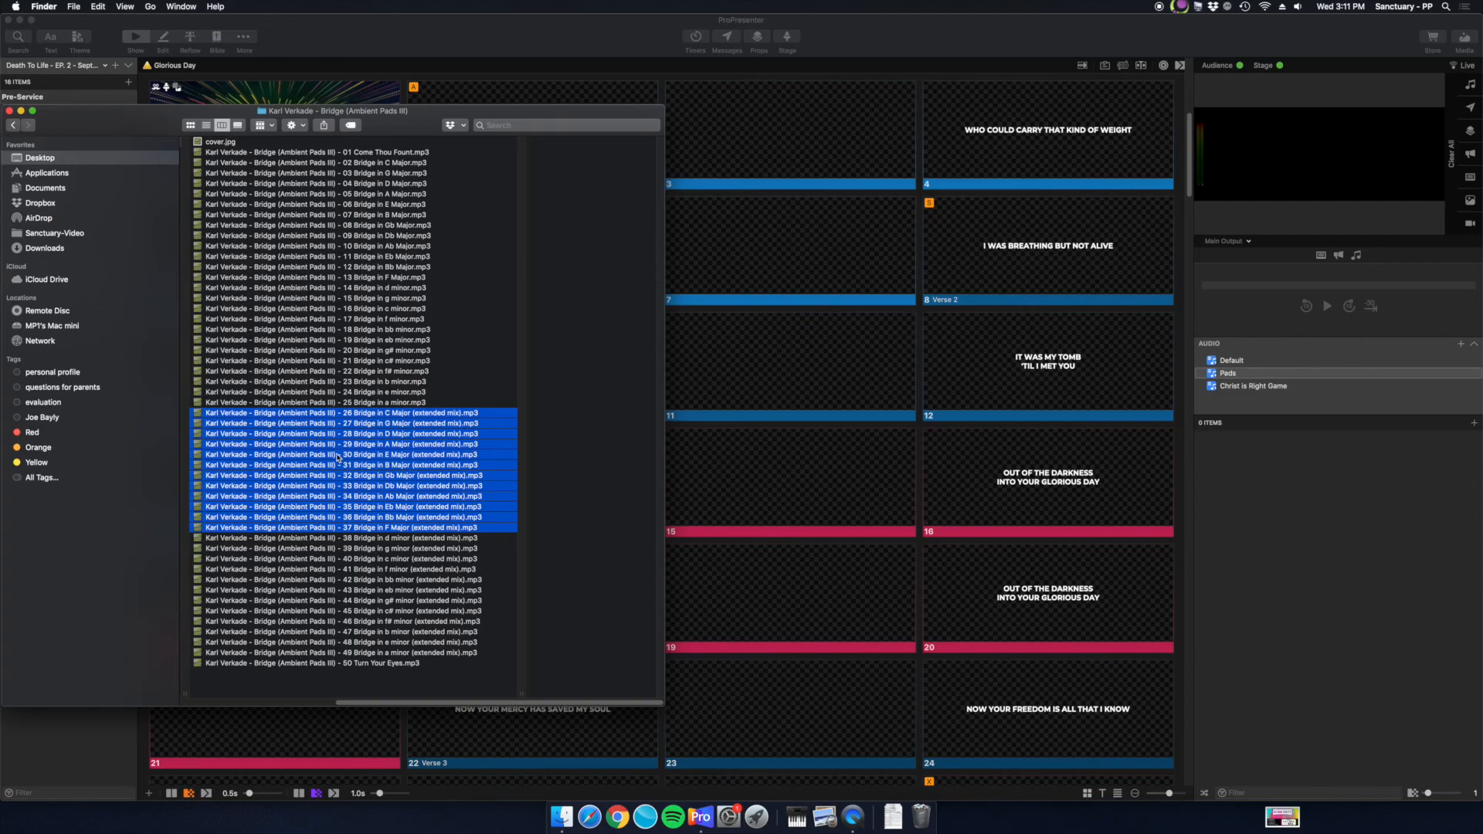
{"action": "left_click_drag", "start_coordinate": [350, 458], "coordinate": [1286, 550]}
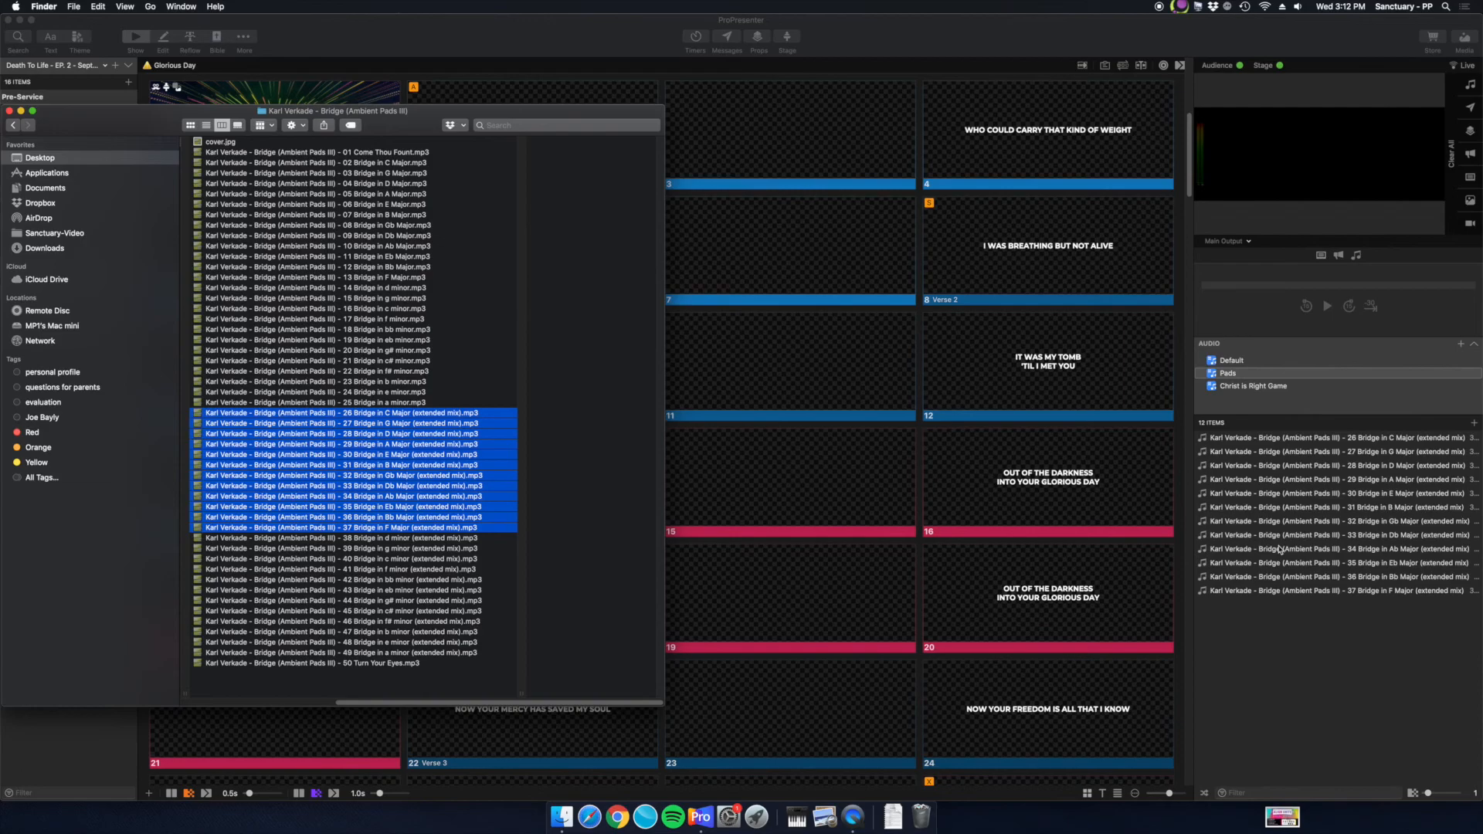
{"action": "left_click", "coordinate": [493, 34]}
{"action": "left_click", "coordinate": [1321, 729]}
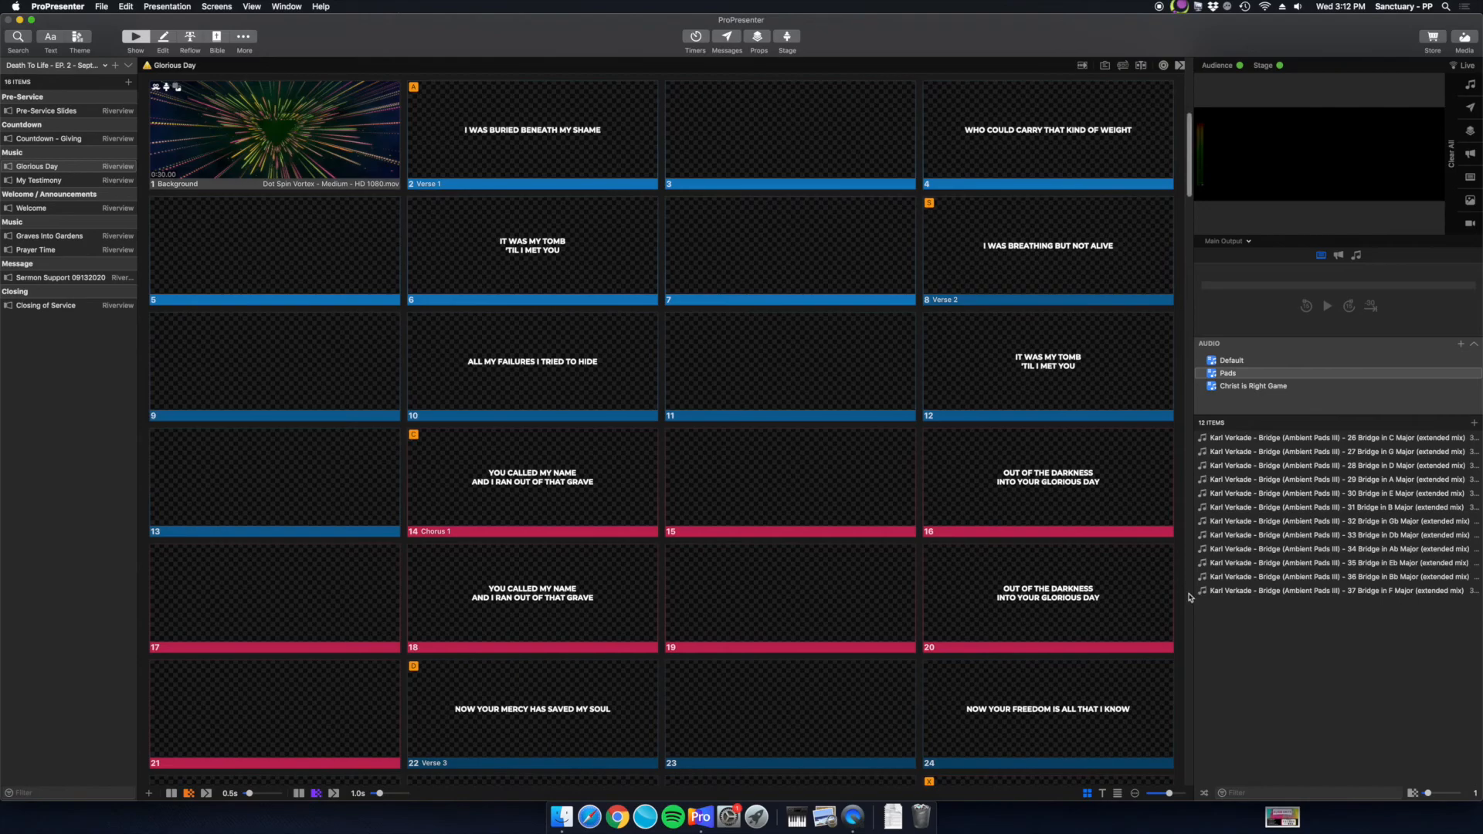
{"action": "scroll", "coordinate": [1163, 599], "scroll_direction": "down", "scroll_amount": 1}
{"action": "left_click_drag", "start_coordinate": [1158, 600], "coordinate": [1143, 598]}
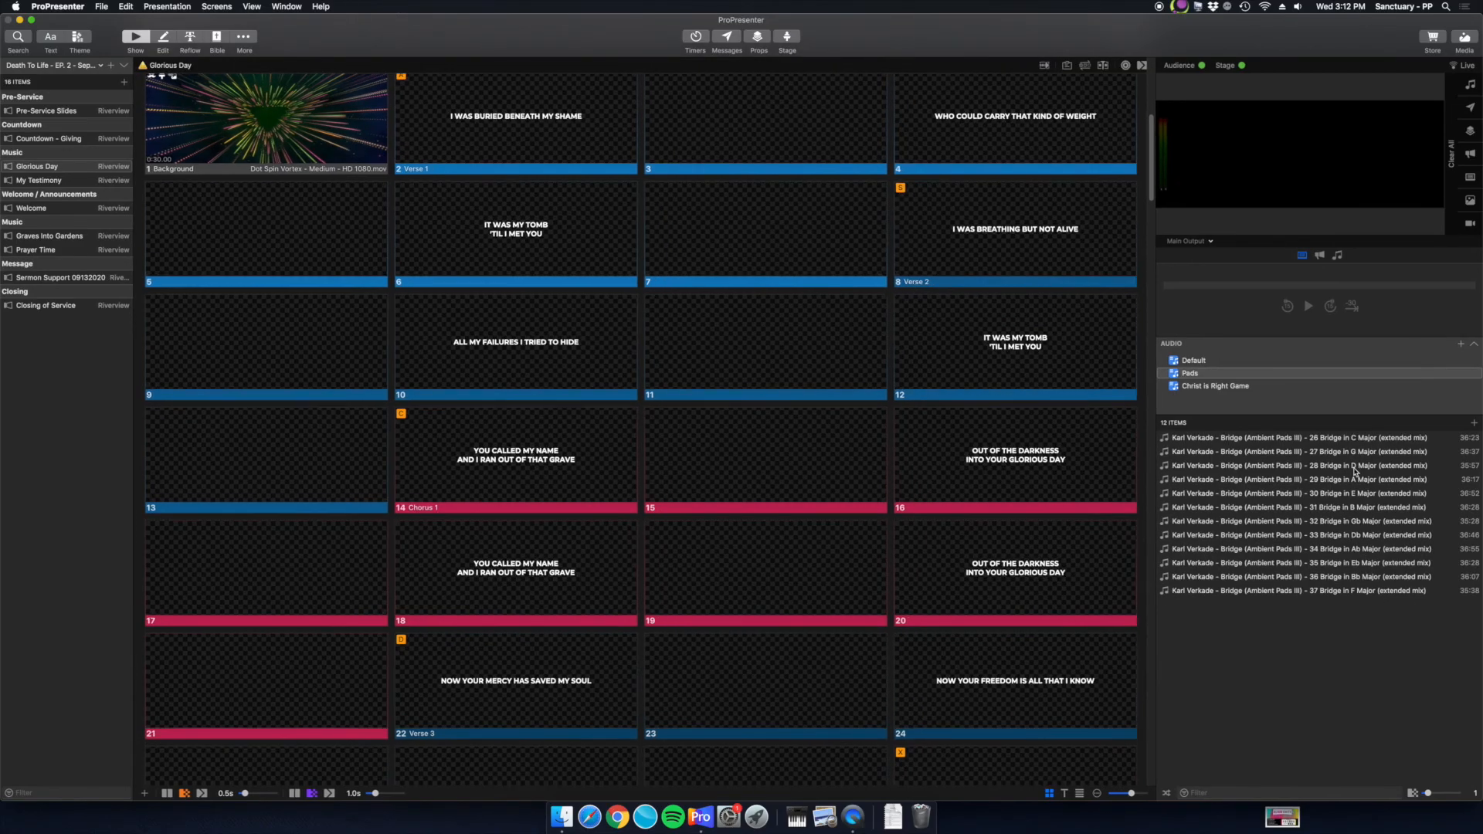
Step: Play the Bridge in D Major pad, switch playback to the A Major pad, and lower the system volume
{"action": "left_click", "coordinate": [1354, 466]}
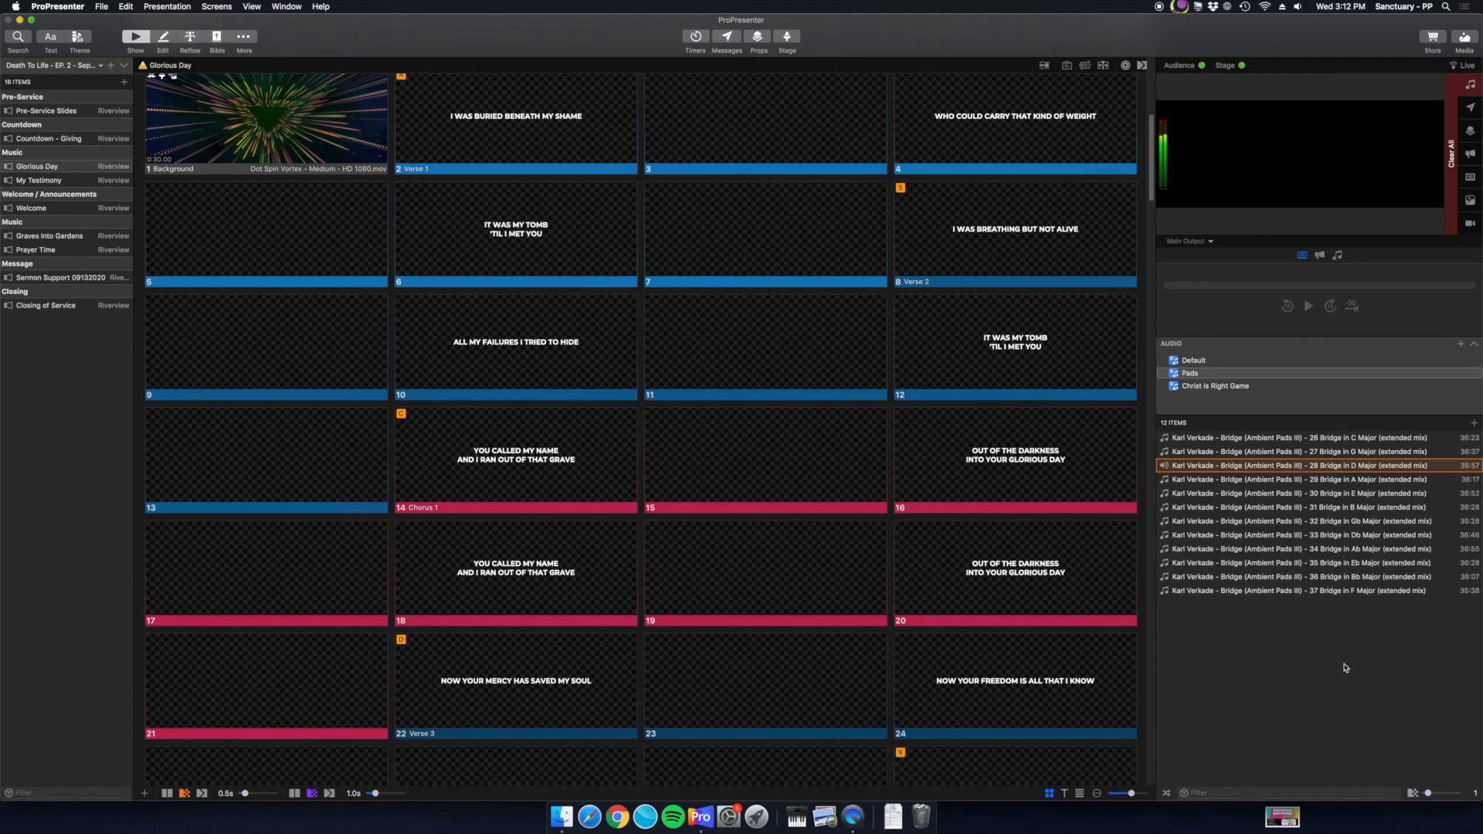
{"action": "left_click", "coordinate": [1327, 480]}
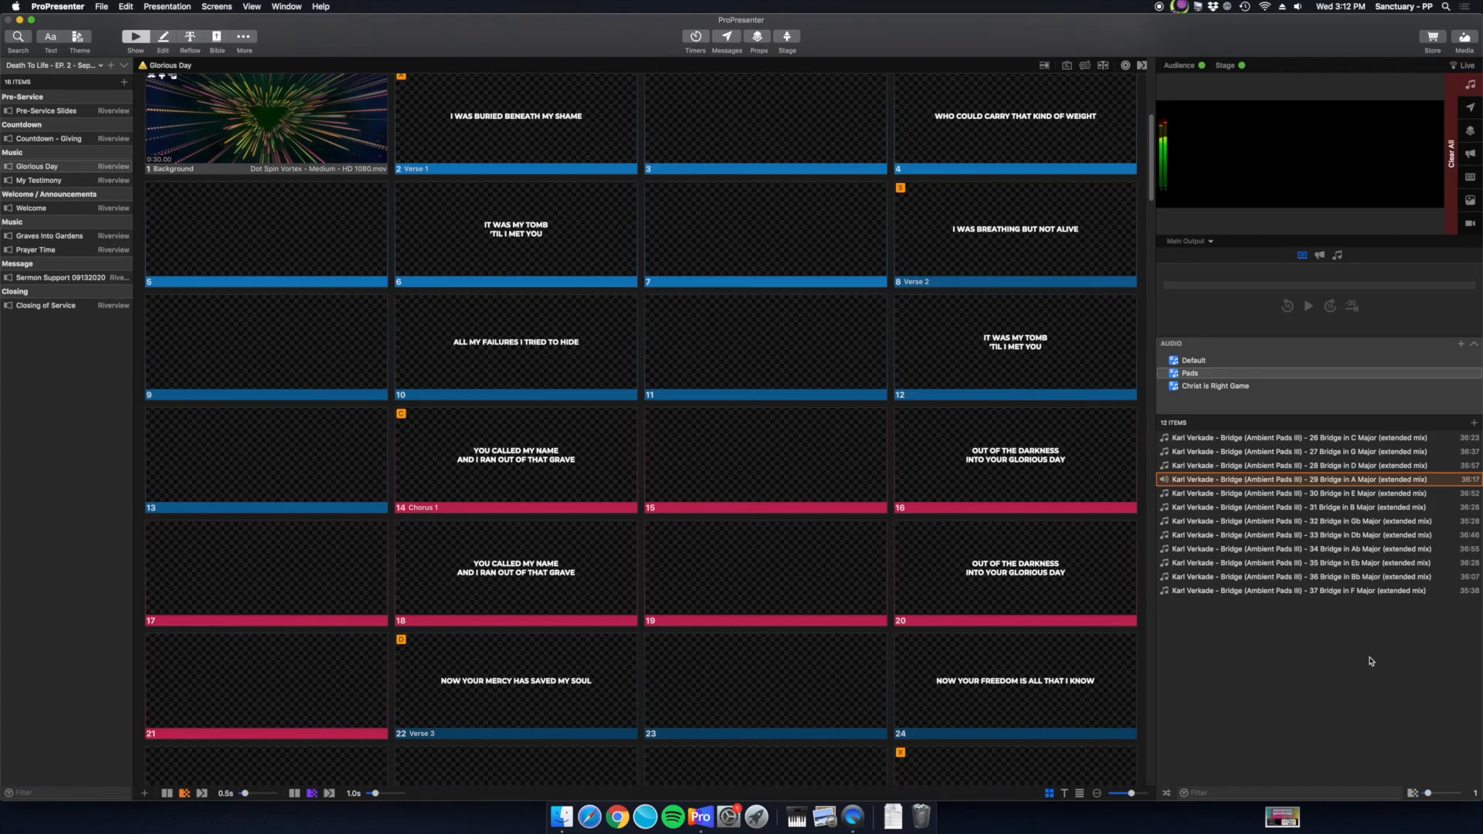
{"action": "key", "text": "XF86AudioLowerVolume"}
Step: Set the audio transition duration to 2 seconds and clear the playing audio
{"action": "left_click", "coordinate": [1472, 792]}
{"action": "type", "text": "2"}
{"action": "key", "text": "Return"}
{"action": "left_click", "coordinate": [1394, 710]}
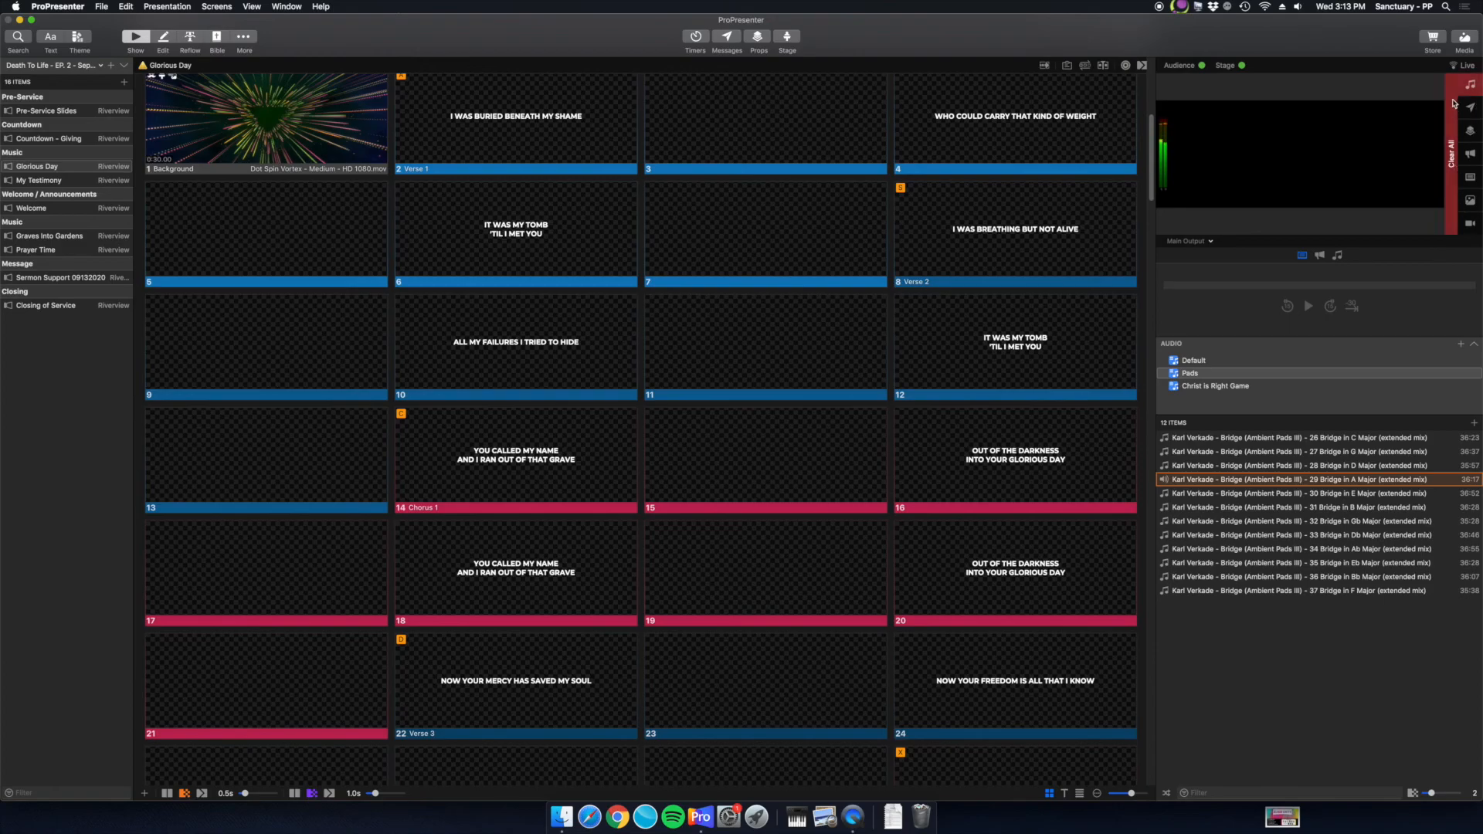
{"action": "left_click", "coordinate": [1472, 86]}
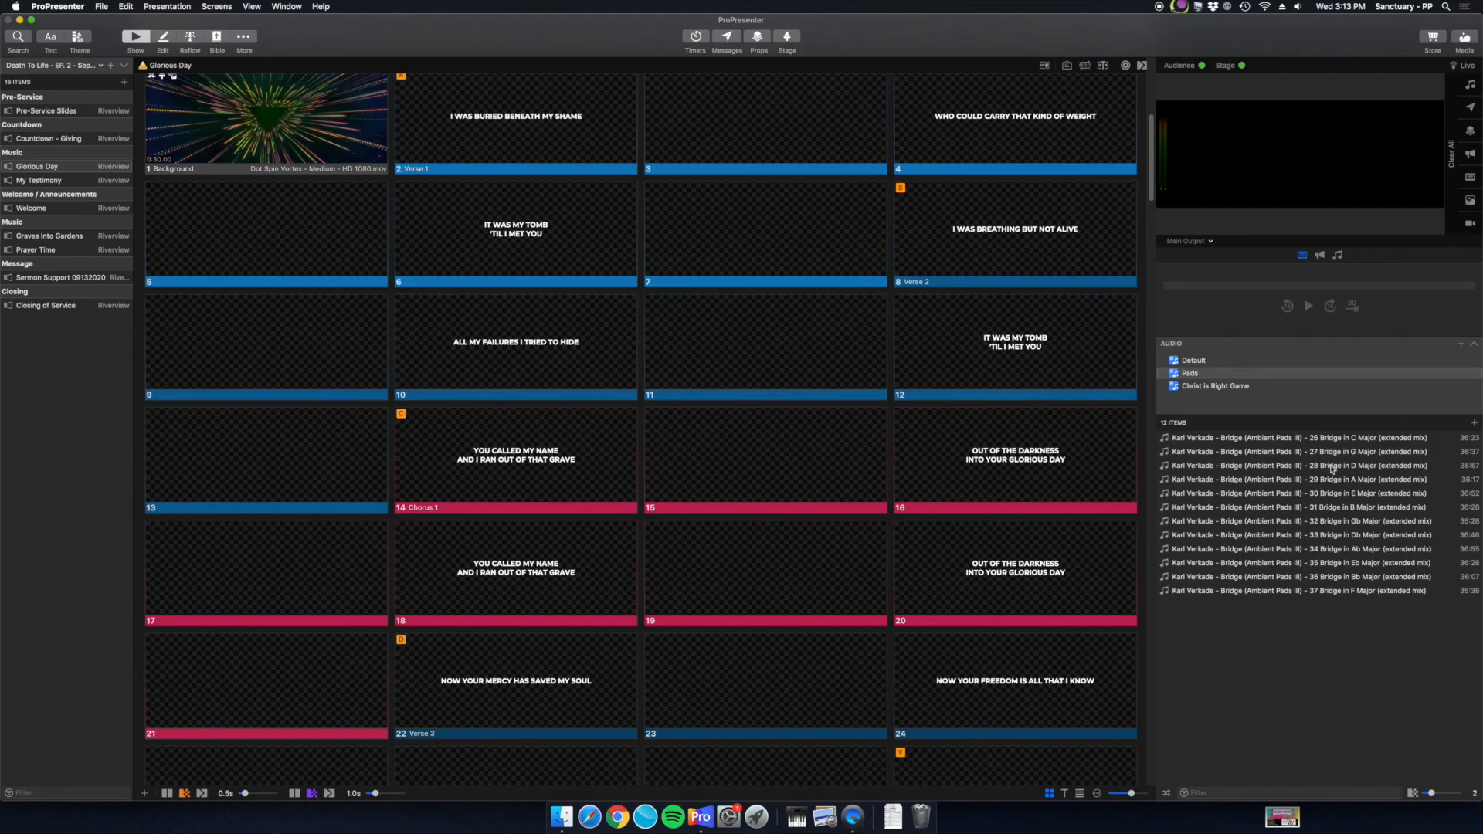
Step: Attach the 28 Bridge in D Major pad to the Background slide of Glorious Day
{"action": "left_click", "coordinate": [281, 128]}
{"action": "left_click_drag", "start_coordinate": [280, 128], "coordinate": [262, 131]}
{"action": "scroll", "coordinate": [262, 133], "scroll_direction": "down", "scroll_amount": 1}
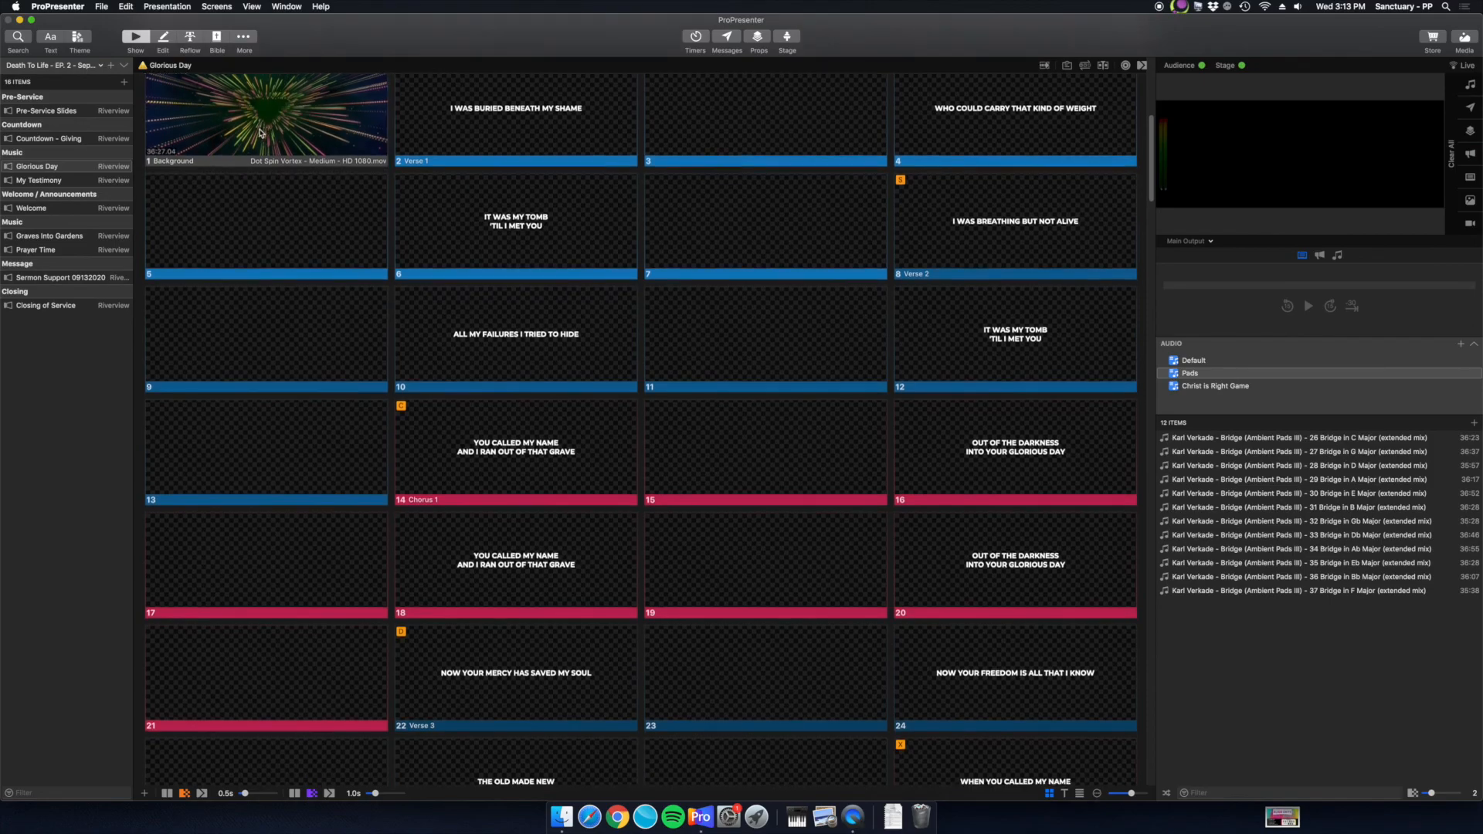
{"action": "scroll", "coordinate": [261, 133], "scroll_direction": "up", "scroll_amount": 3}
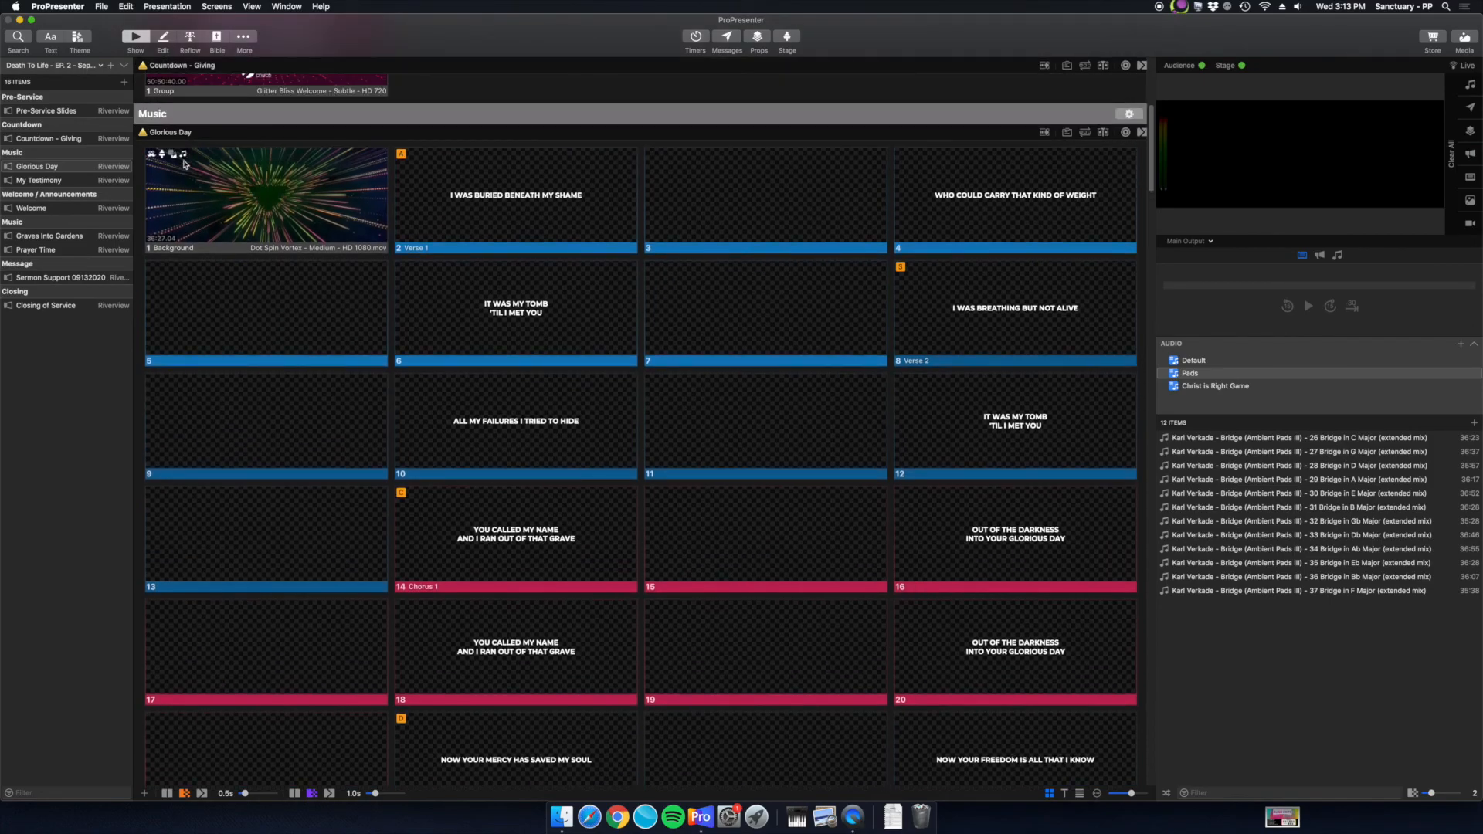
{"action": "scroll", "coordinate": [275, 207], "scroll_direction": "down", "scroll_amount": 1}
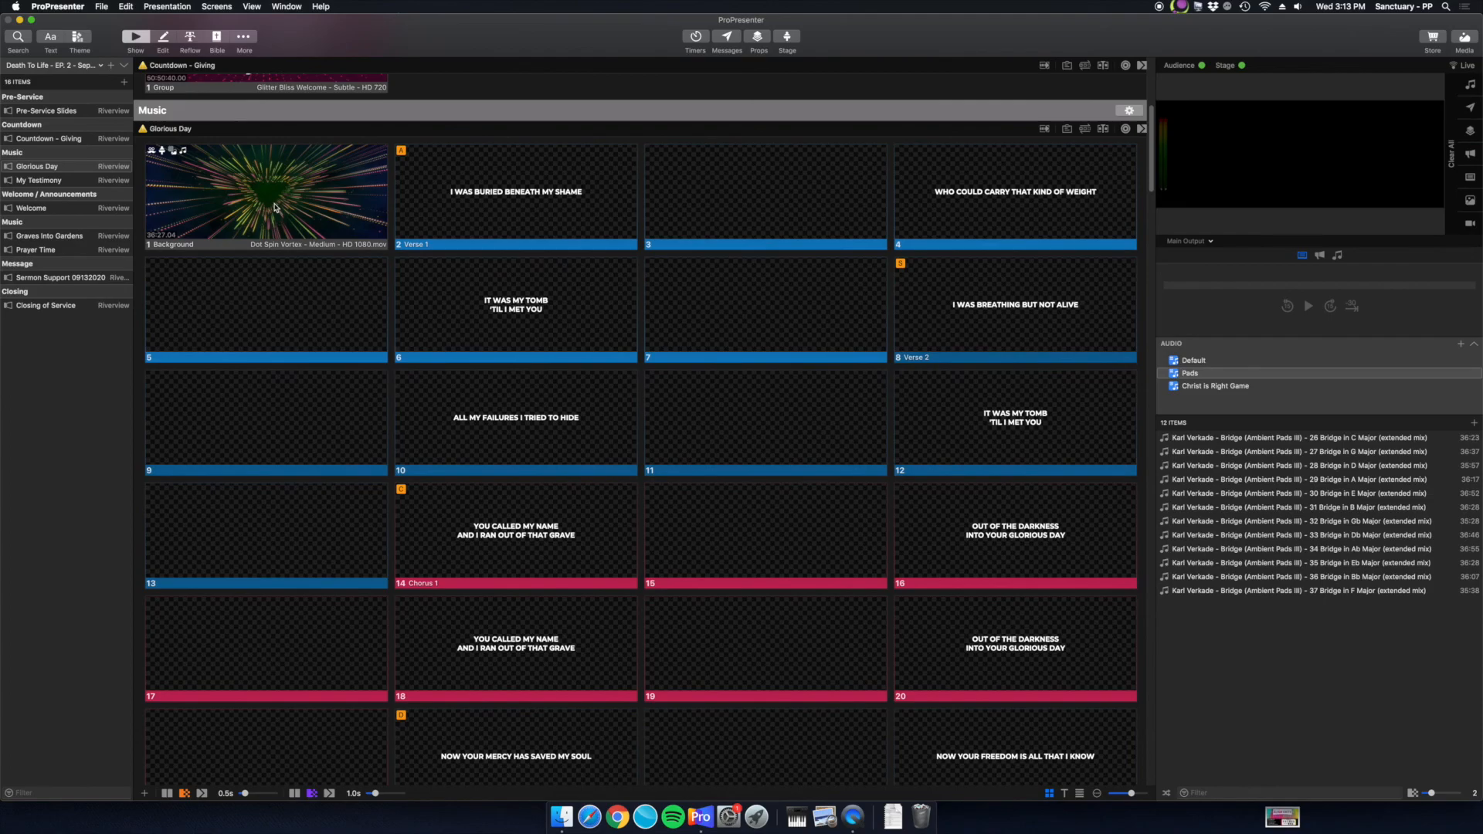
Step: Attach the 29 Bridge in A Major pad to the first slide of My Testimony
{"action": "left_click", "coordinate": [79, 181]}
{"action": "left_click", "coordinate": [79, 181]}
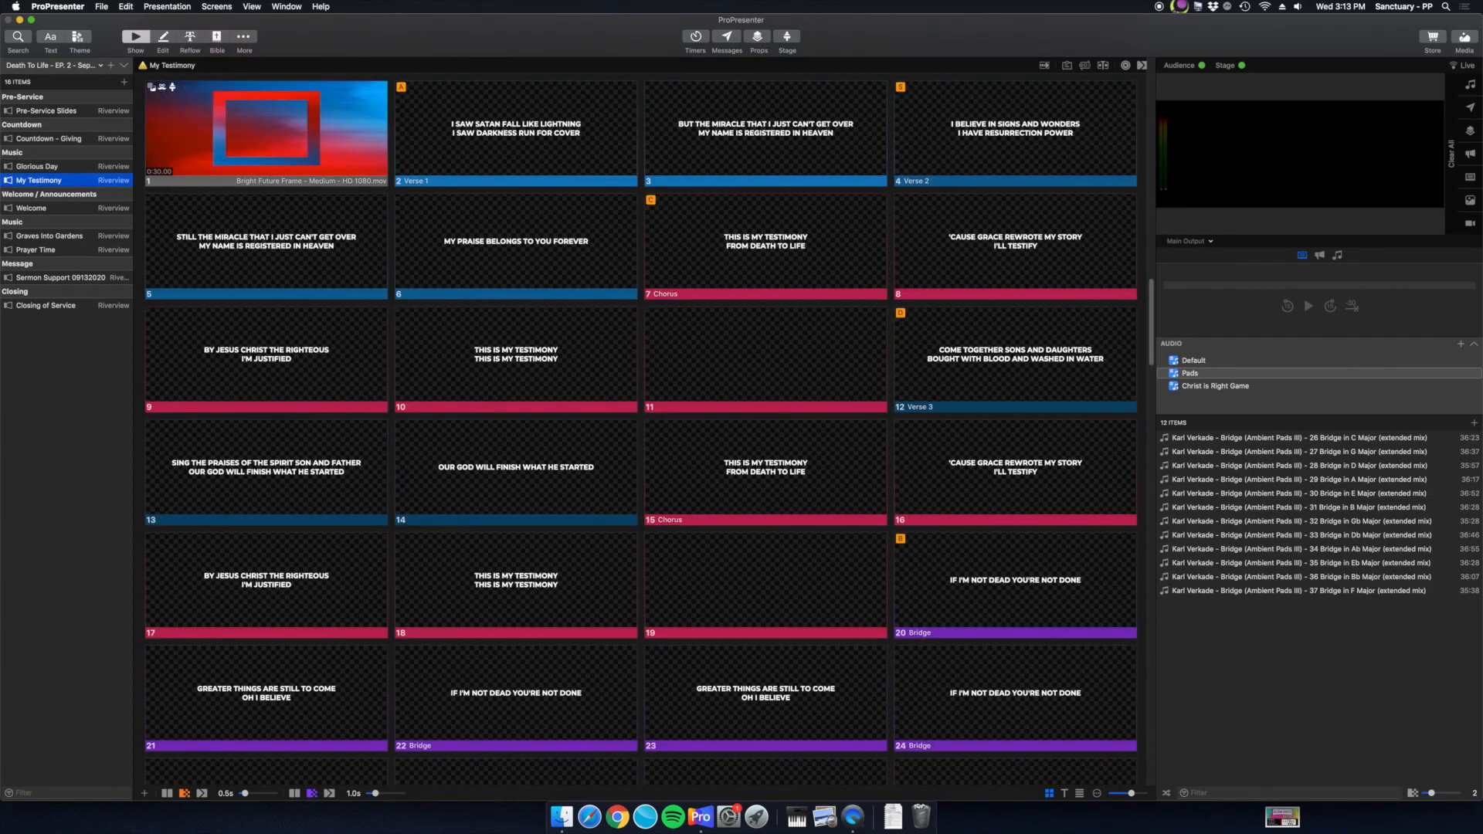
{"action": "left_click_drag", "start_coordinate": [1317, 483], "coordinate": [198, 149]}
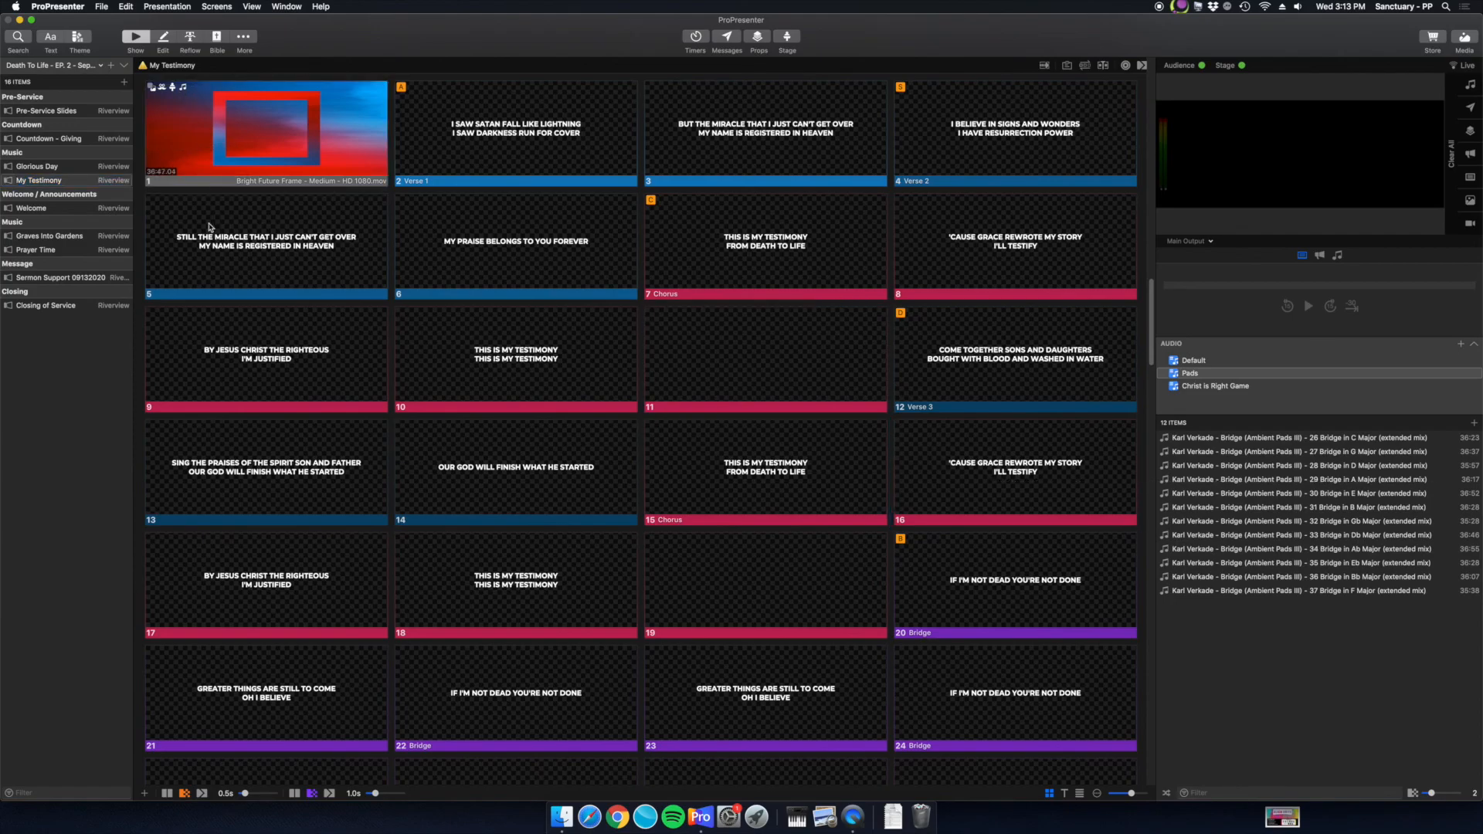
Step: Add a Clear Audio action to the first slide of the Welcome presentation
{"action": "scroll", "coordinate": [259, 270], "scroll_direction": "down", "scroll_amount": 5}
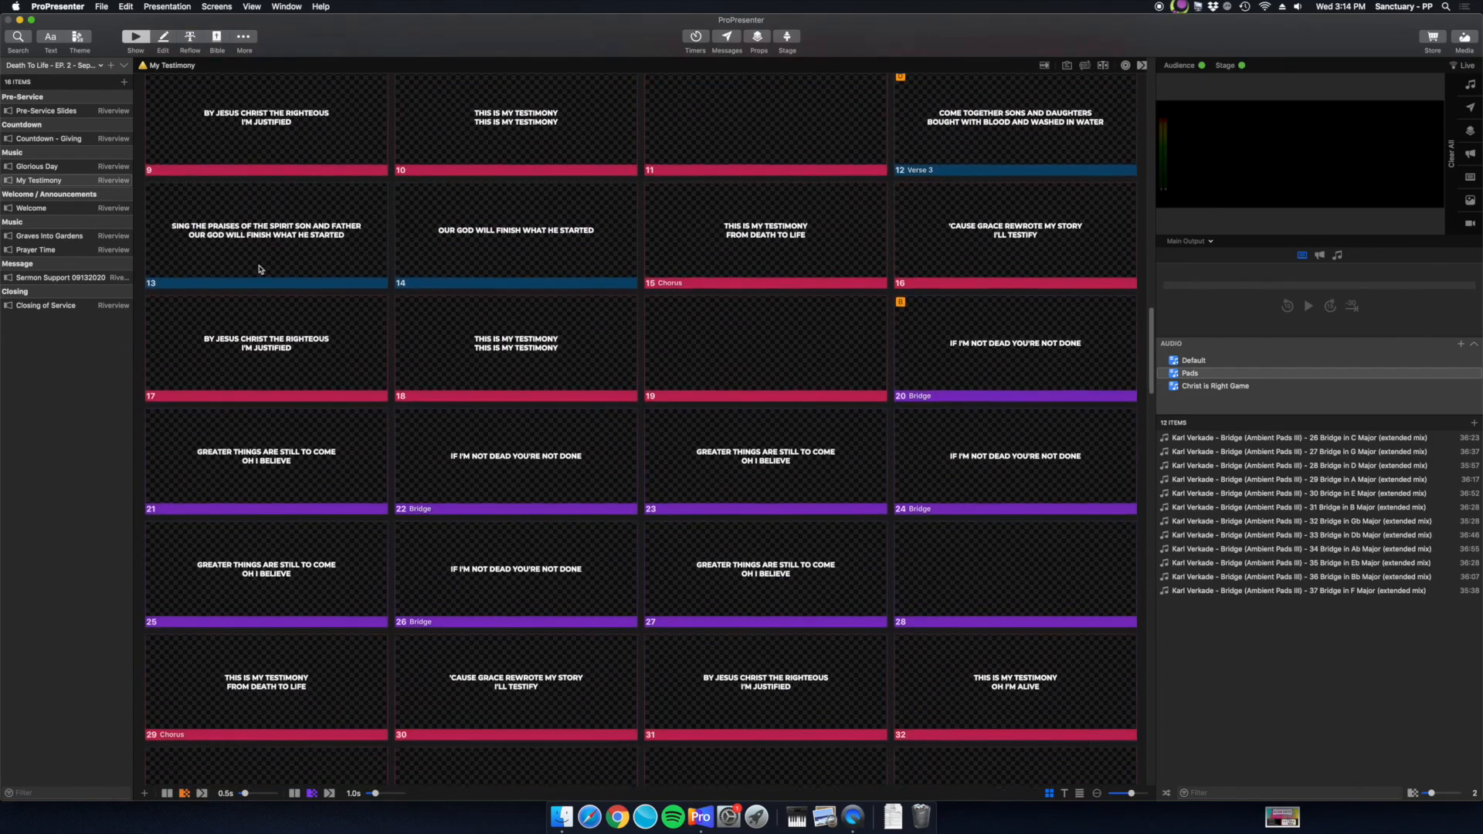
{"action": "scroll", "coordinate": [259, 269], "scroll_direction": "down", "scroll_amount": 4}
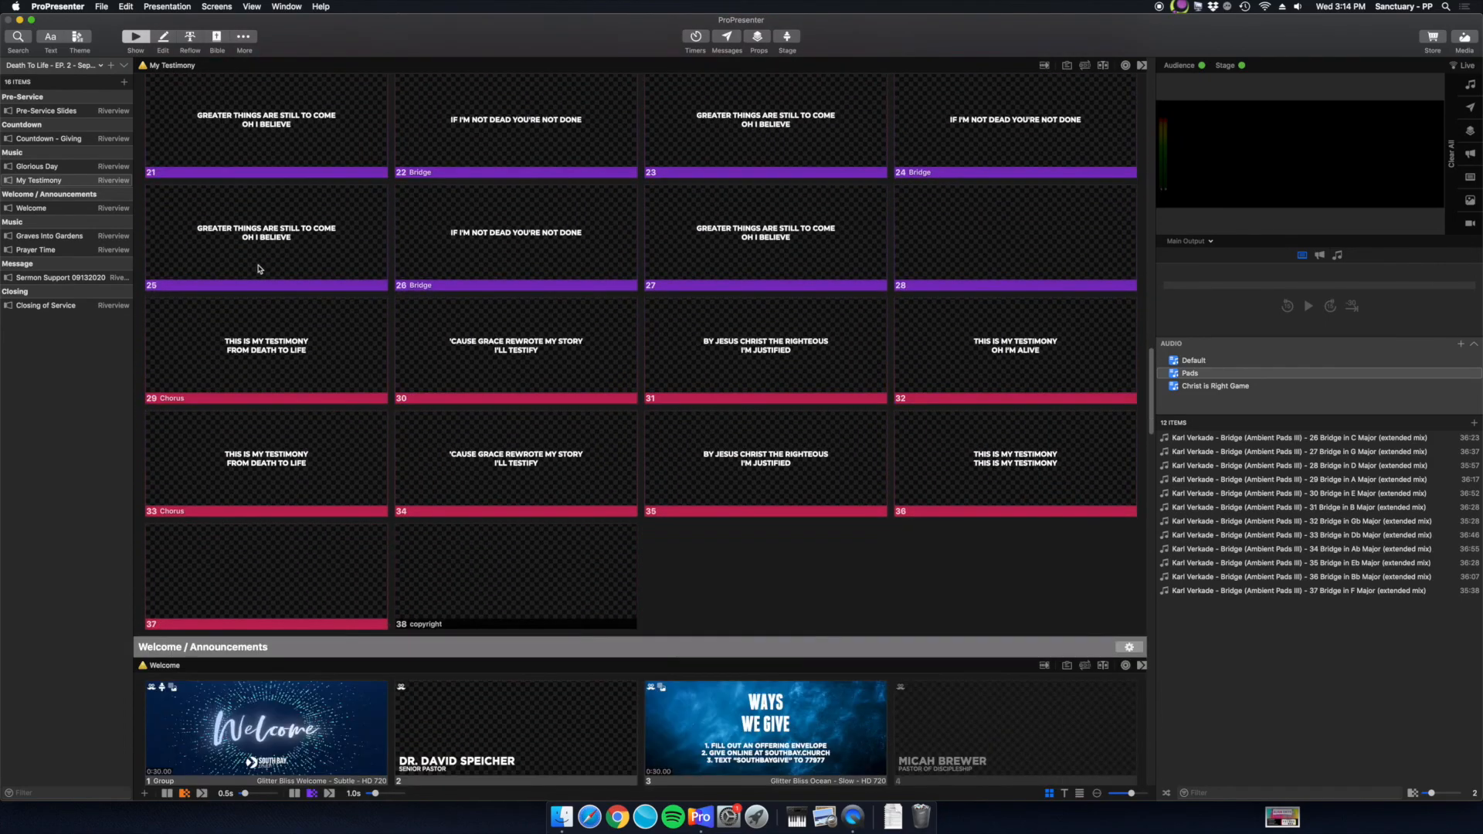
{"action": "scroll", "coordinate": [259, 272], "scroll_direction": "down", "scroll_amount": 4}
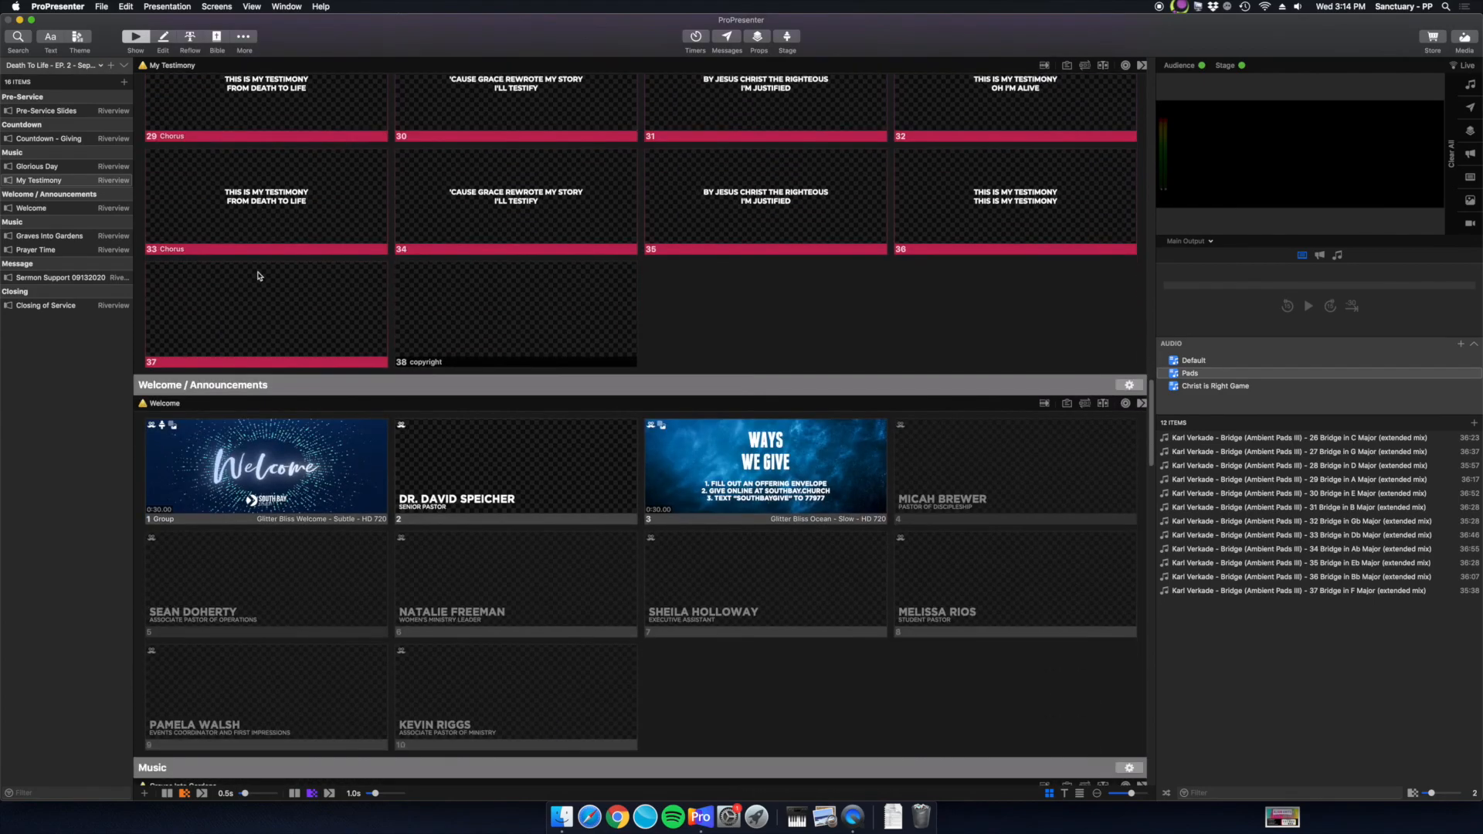
{"action": "scroll", "coordinate": [258, 276], "scroll_direction": "down", "scroll_amount": 2}
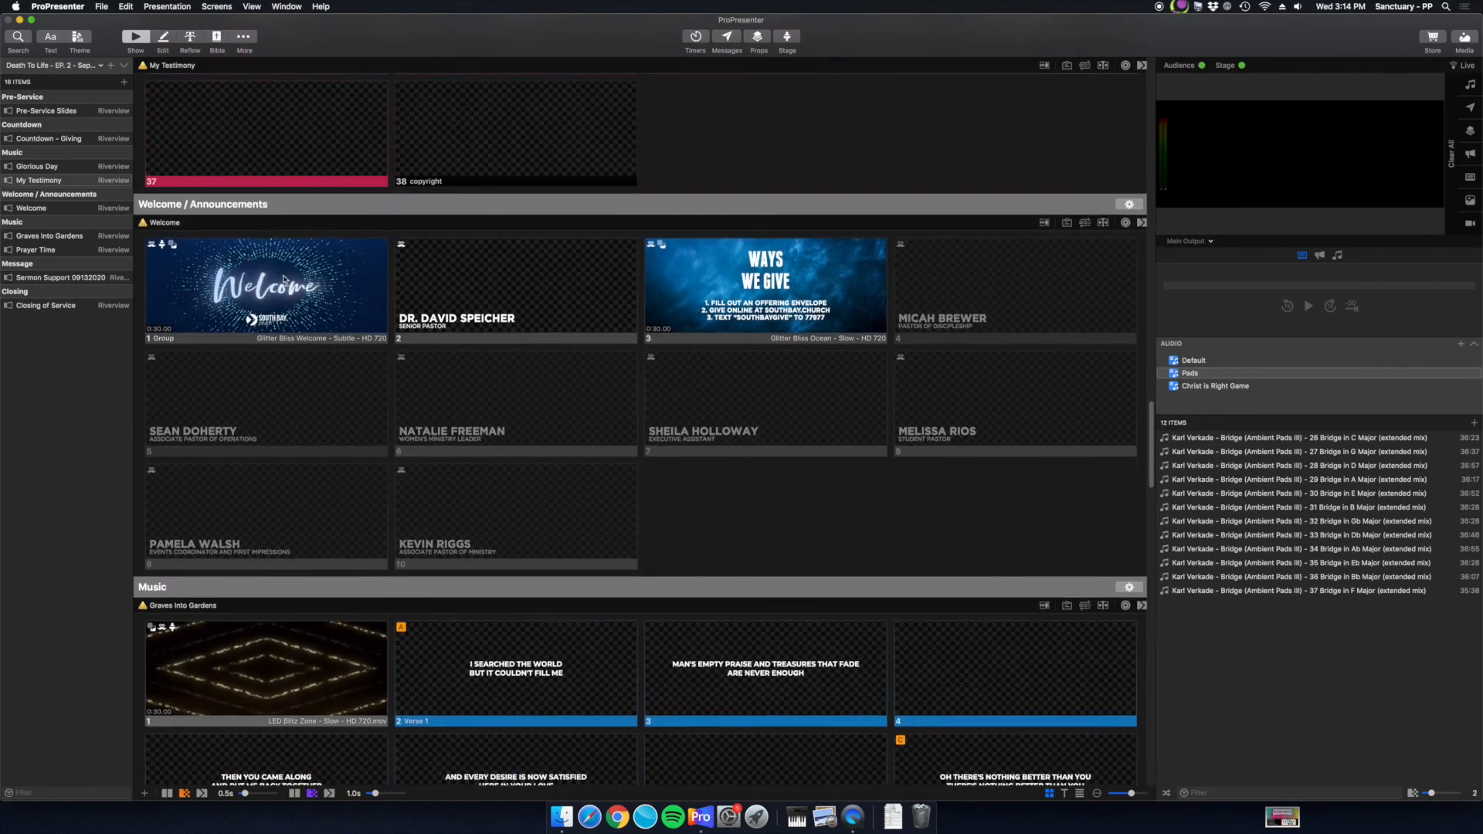
{"action": "right_click", "coordinate": [265, 291]}
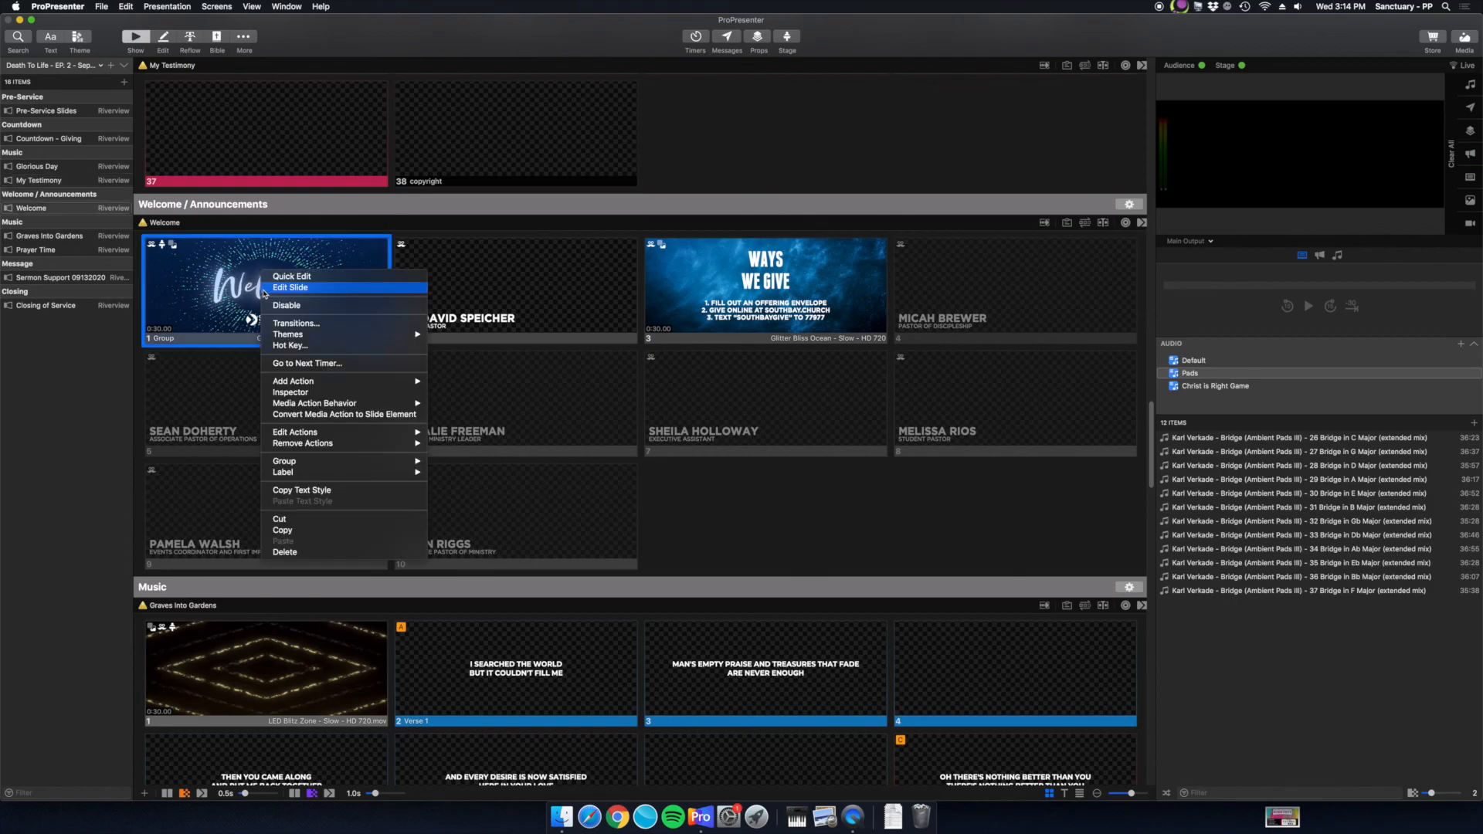
{"action": "mouse_move", "coordinate": [307, 385]}
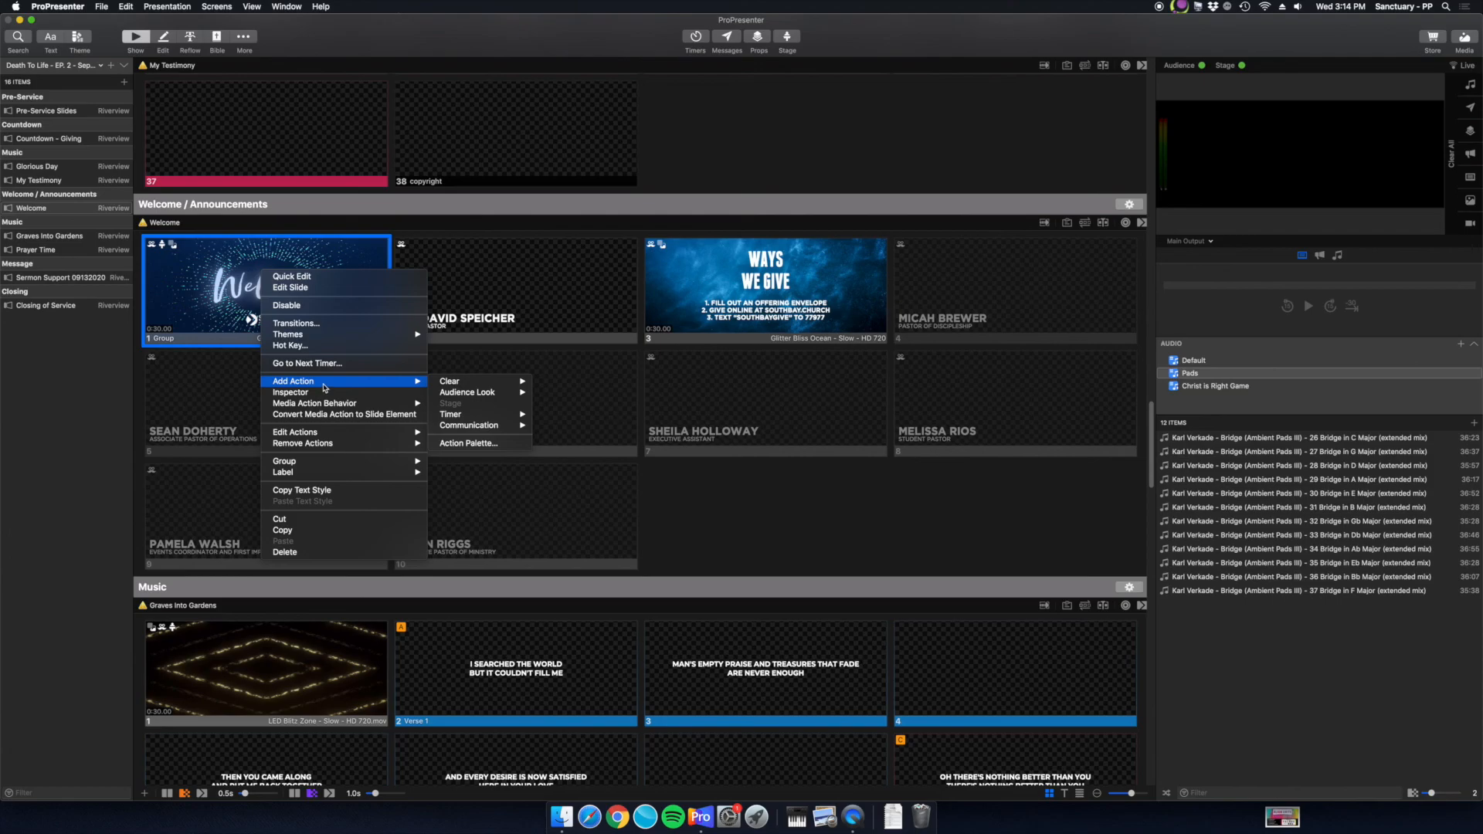
{"action": "mouse_move", "coordinate": [462, 385]}
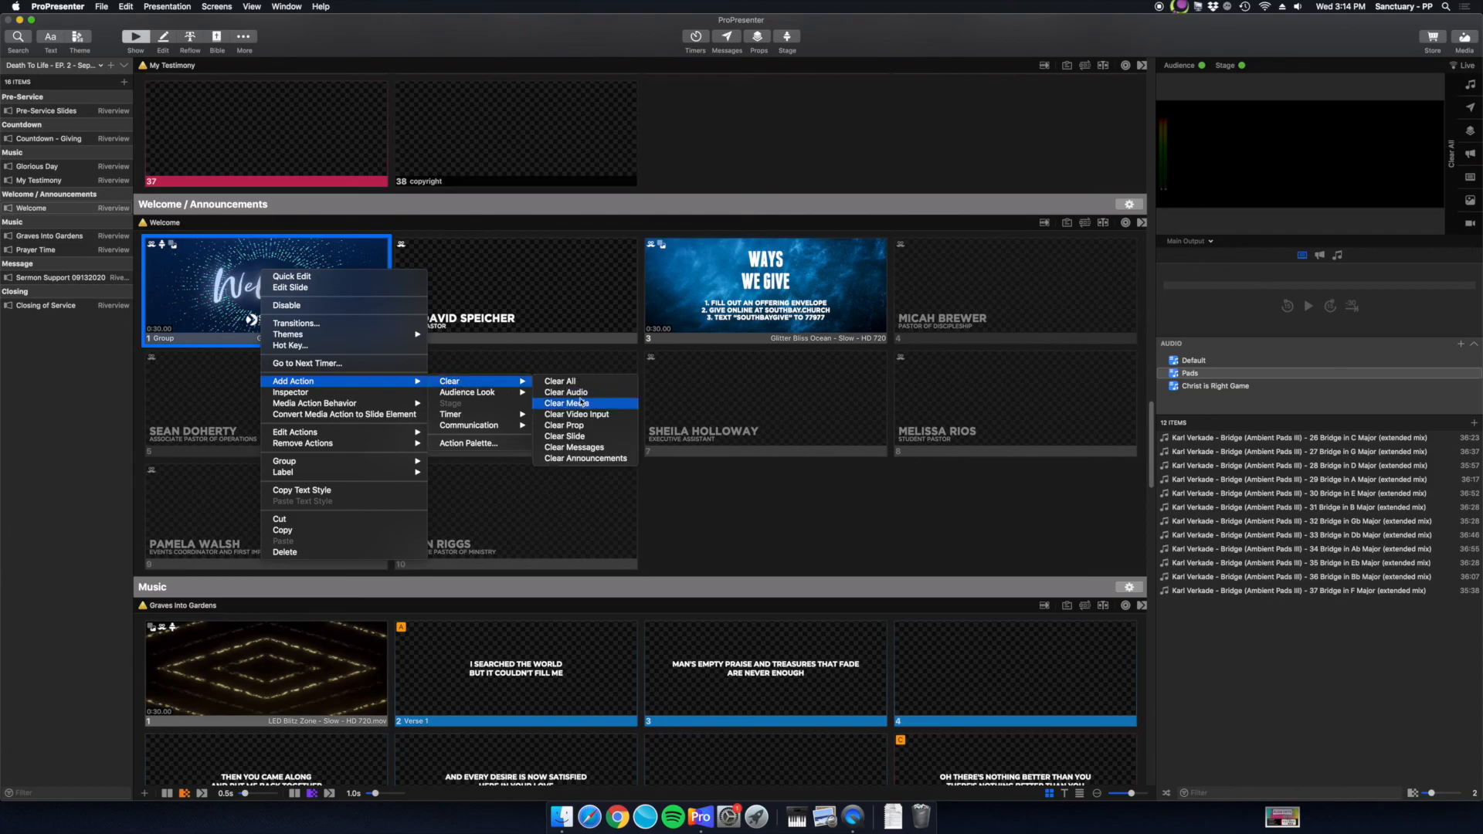
{"action": "left_click", "coordinate": [580, 394]}
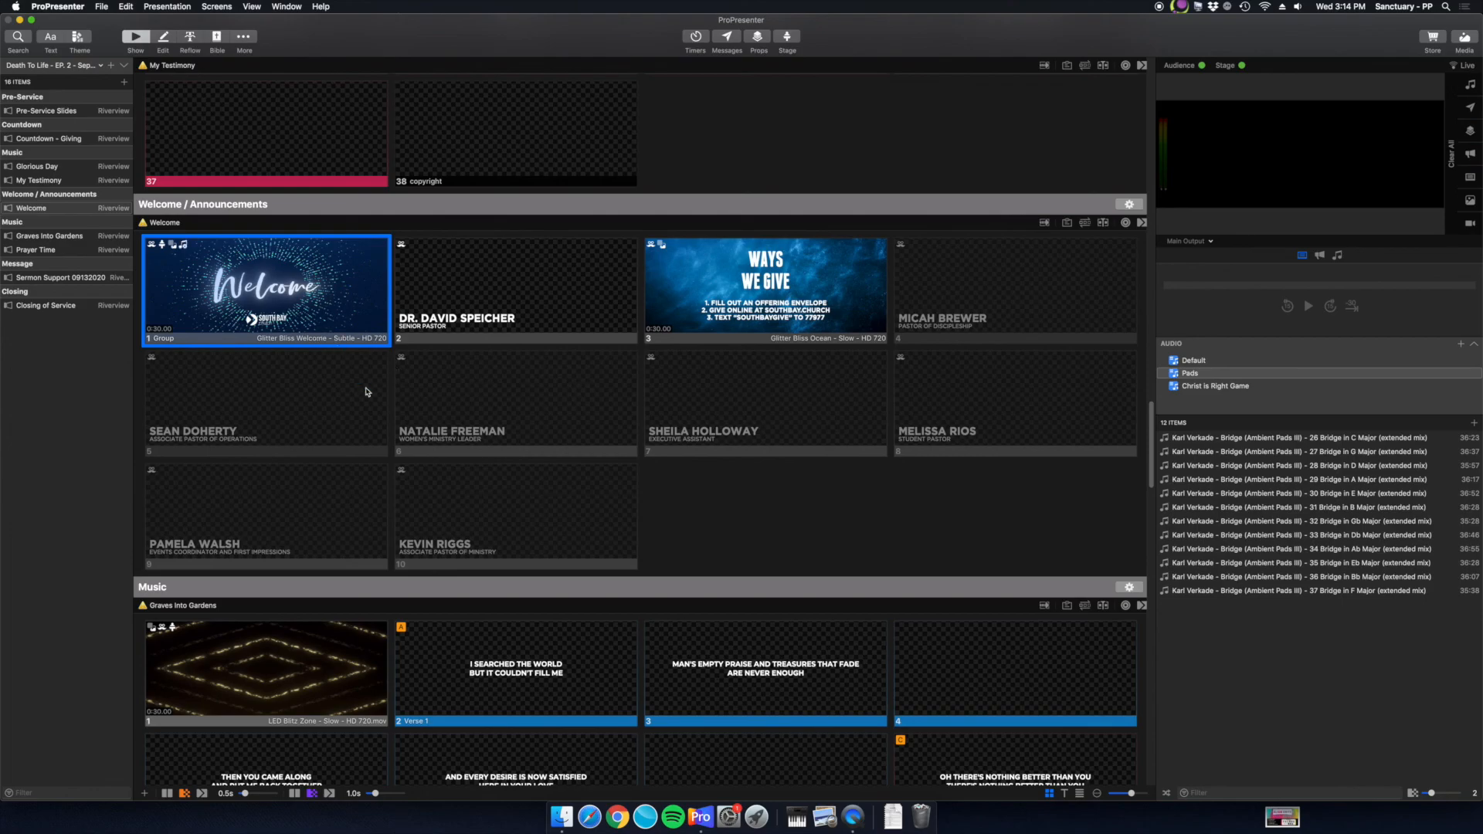
Step: Trigger the first slide of My Testimony to test its background and attached pad
{"action": "scroll", "coordinate": [317, 321], "scroll_direction": "down", "scroll_amount": 3}
{"action": "scroll", "coordinate": [309, 317], "scroll_direction": "up", "scroll_amount": 8}
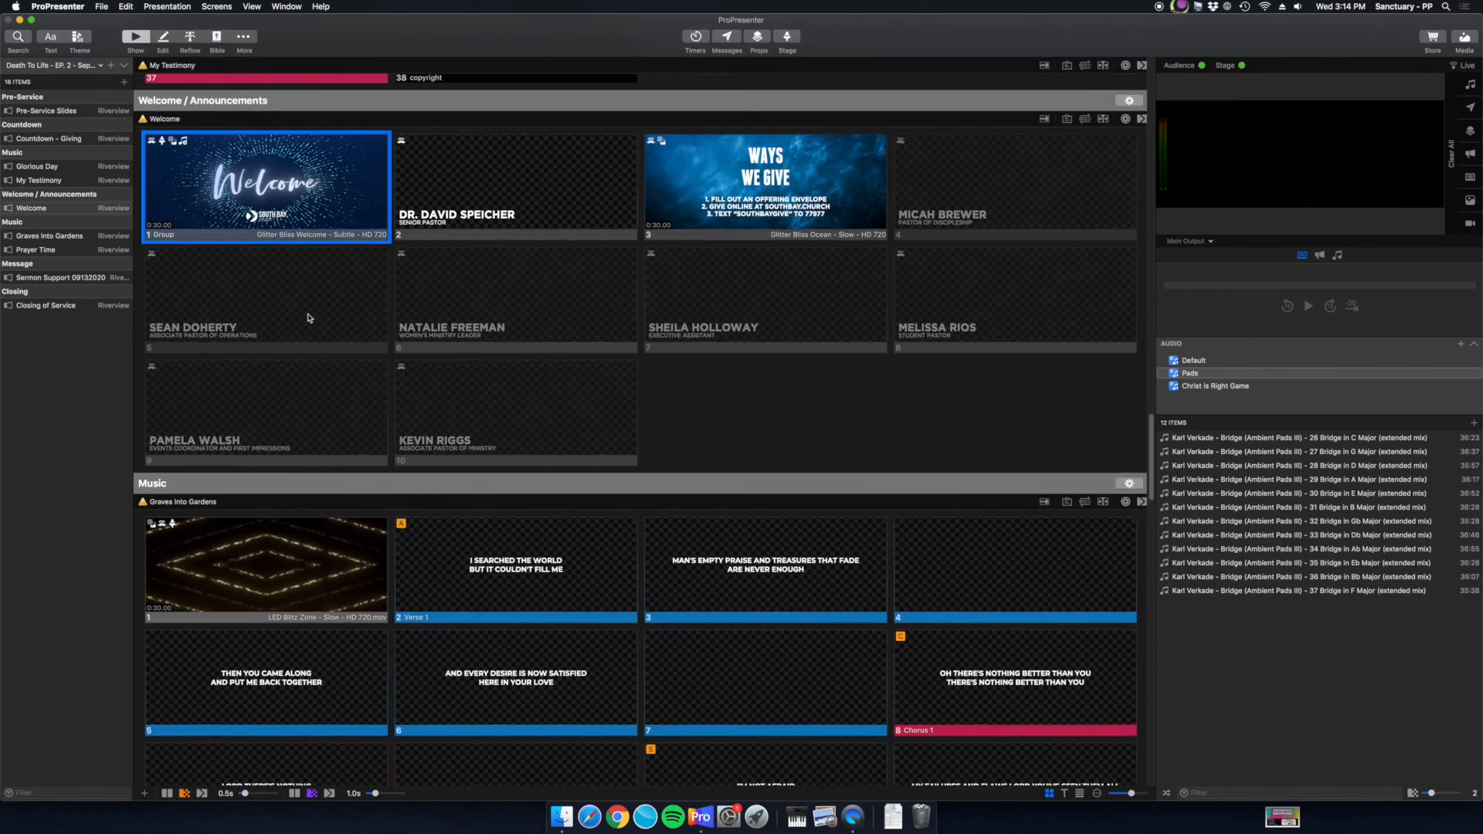
{"action": "scroll", "coordinate": [309, 316], "scroll_direction": "up", "scroll_amount": 10}
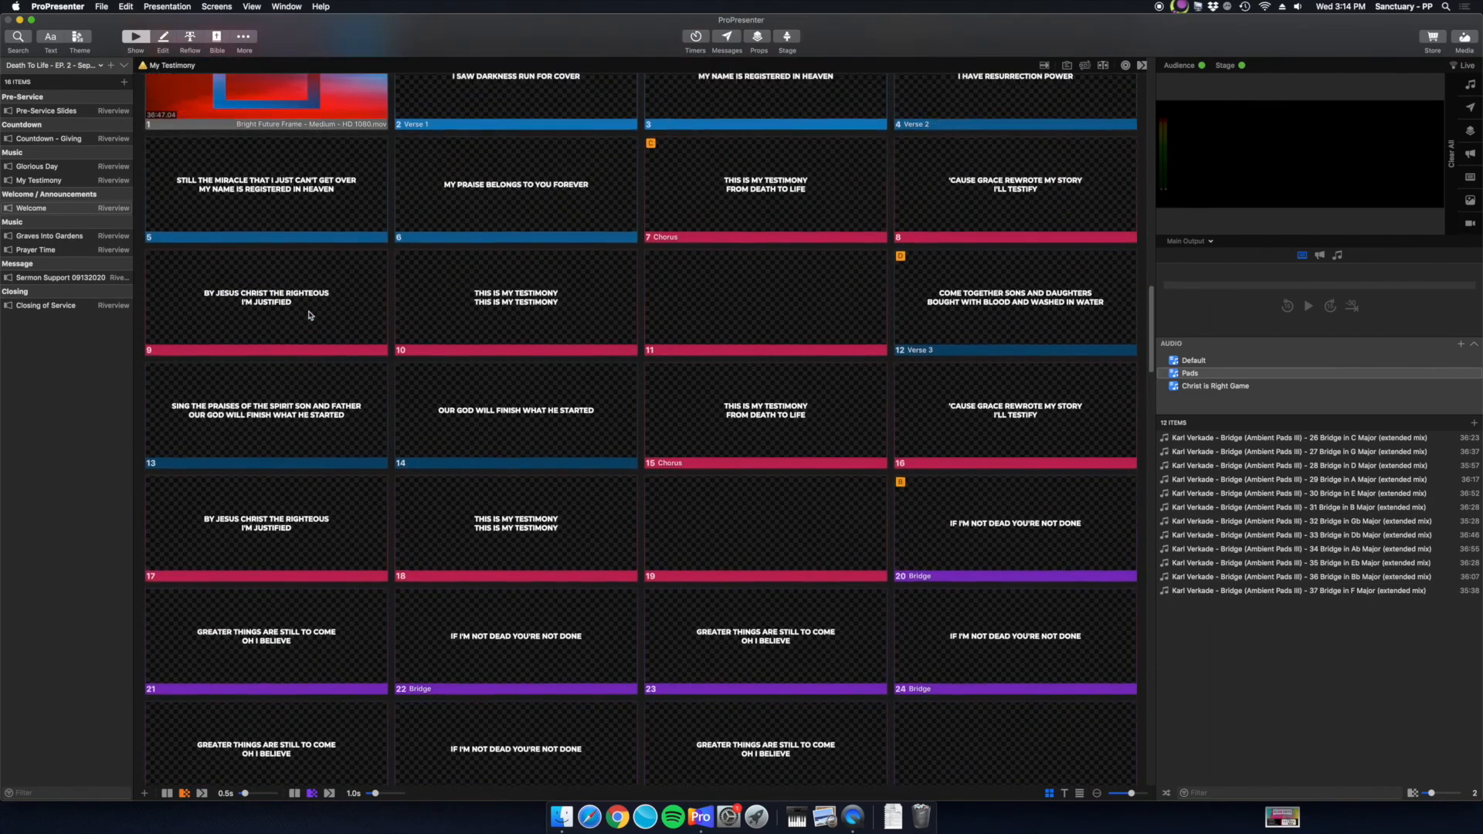
{"action": "left_click", "coordinate": [330, 353]}
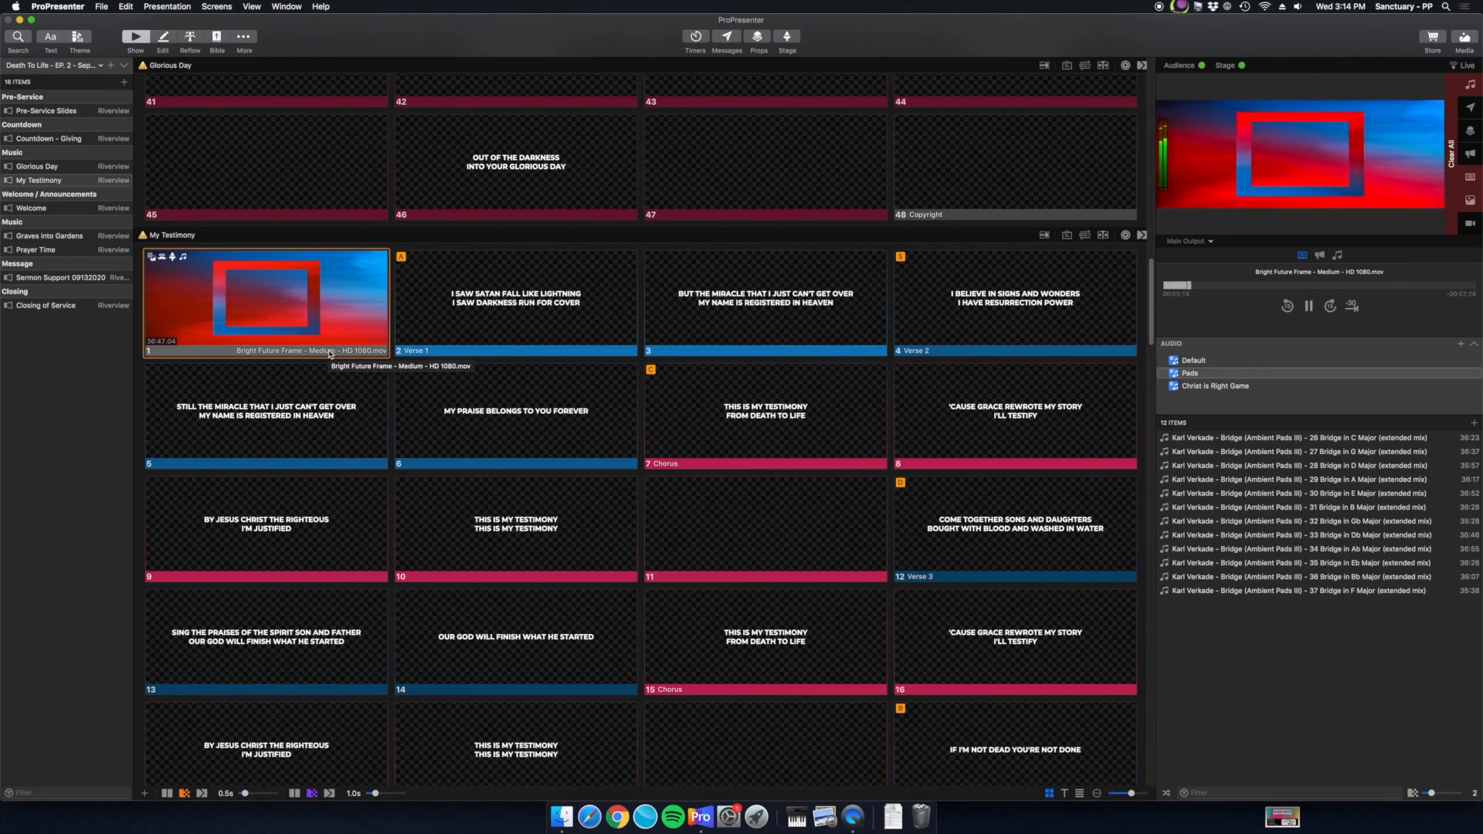
Step: Trigger the first slide of Welcome to test its Clear Audio action
{"action": "scroll", "coordinate": [331, 353], "scroll_direction": "down", "scroll_amount": 3}
{"action": "scroll", "coordinate": [331, 354], "scroll_direction": "down", "scroll_amount": 10}
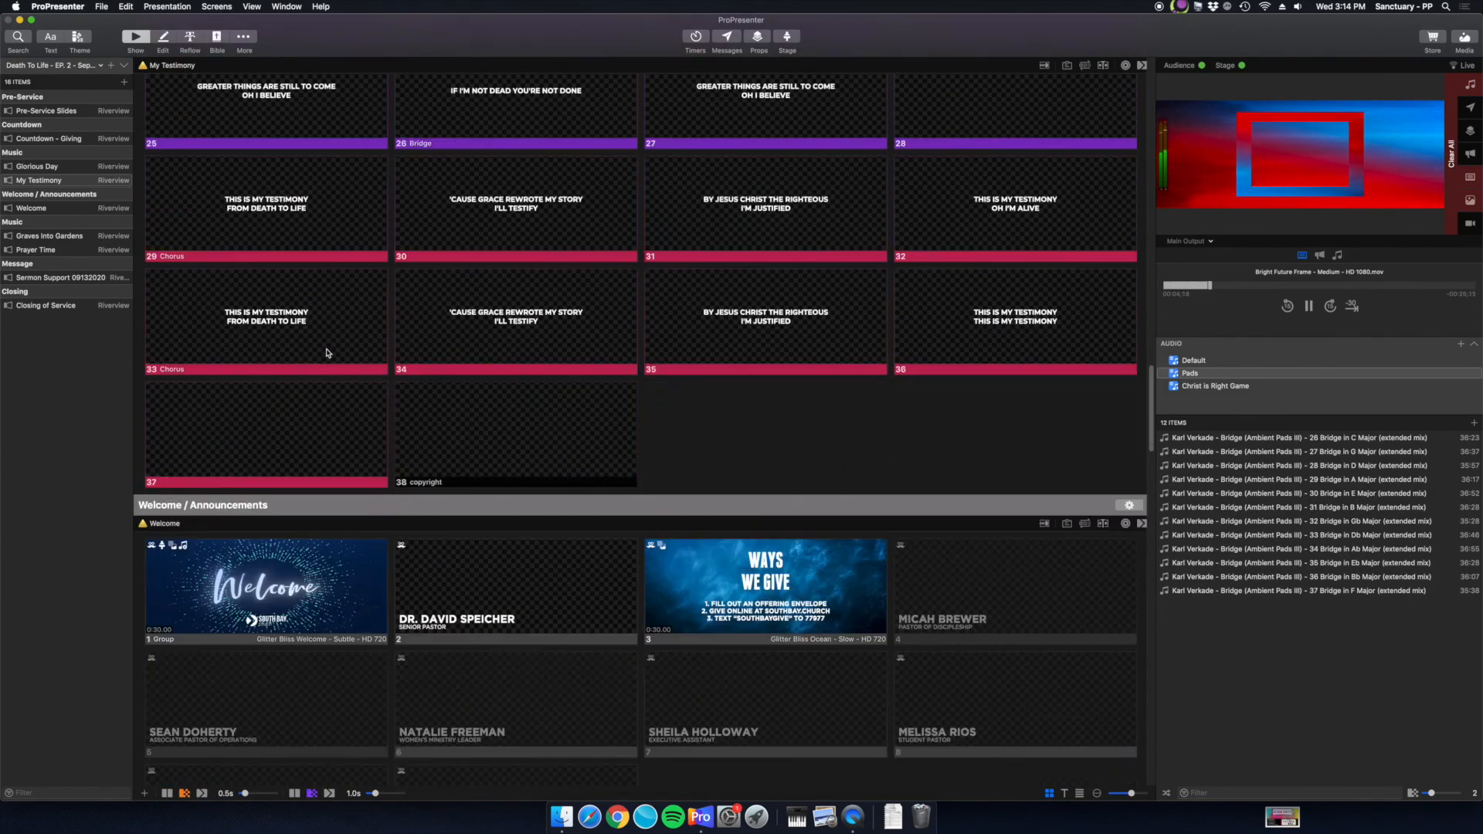
{"action": "scroll", "coordinate": [327, 356], "scroll_direction": "down", "scroll_amount": 5}
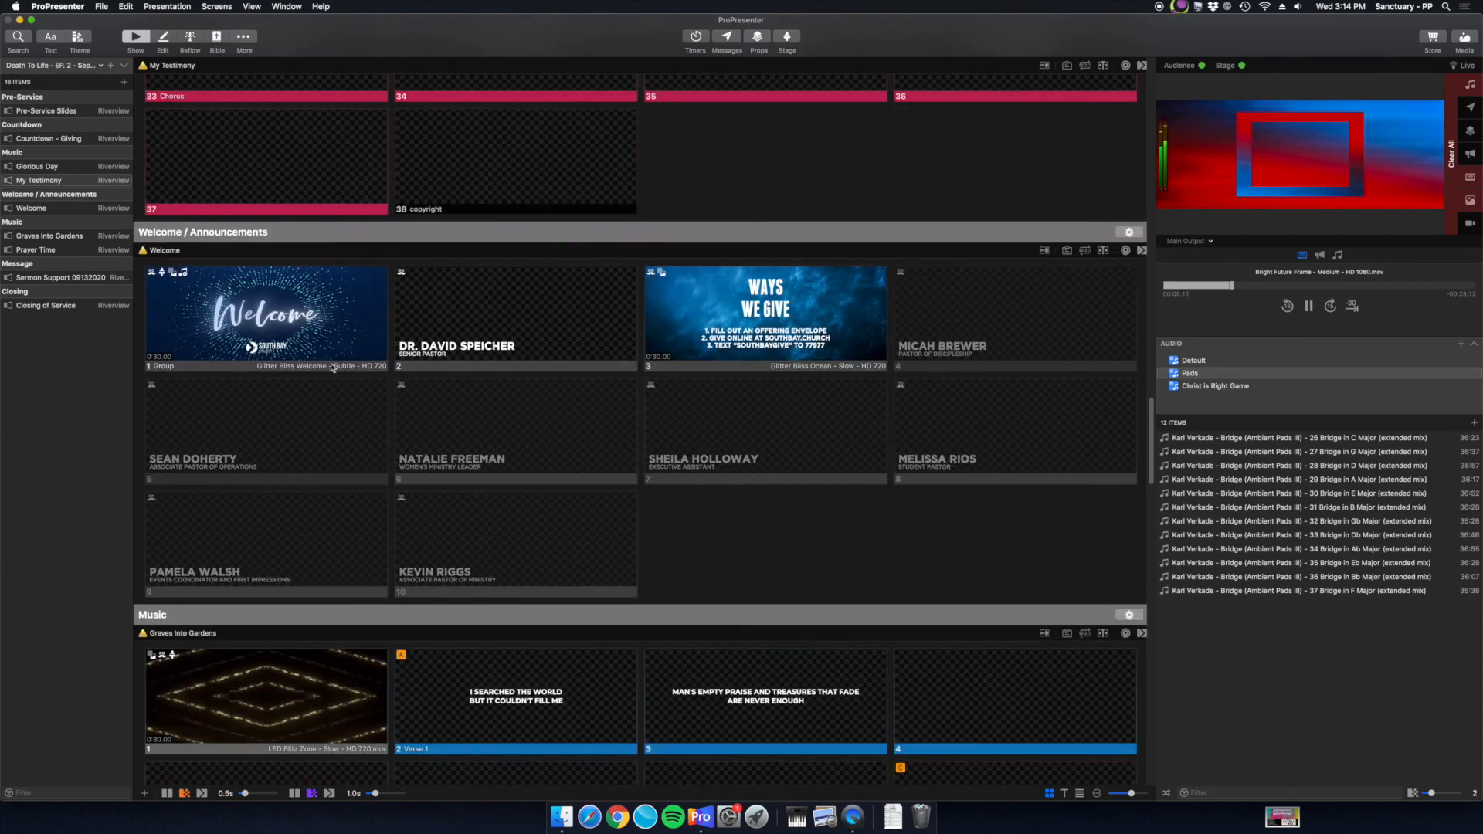
{"action": "left_click", "coordinate": [270, 323]}
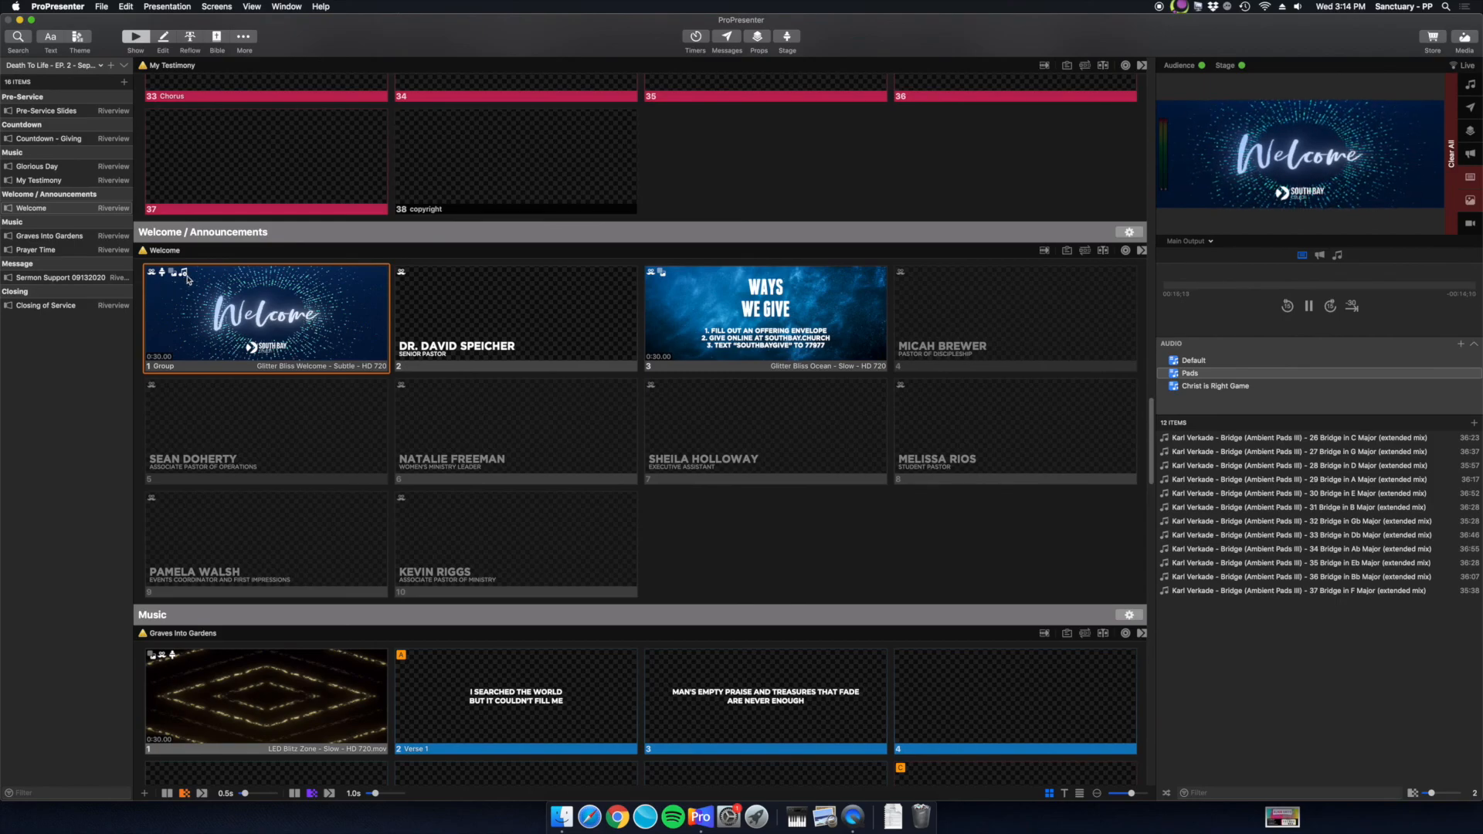
Step: Remove the Clear Audio action from the first slide of Welcome
{"action": "scroll", "coordinate": [188, 278], "scroll_direction": "up", "scroll_amount": 10}
{"action": "scroll", "coordinate": [188, 274], "scroll_direction": "up", "scroll_amount": 3}
{"action": "scroll", "coordinate": [198, 283], "scroll_direction": "down", "scroll_amount": 12}
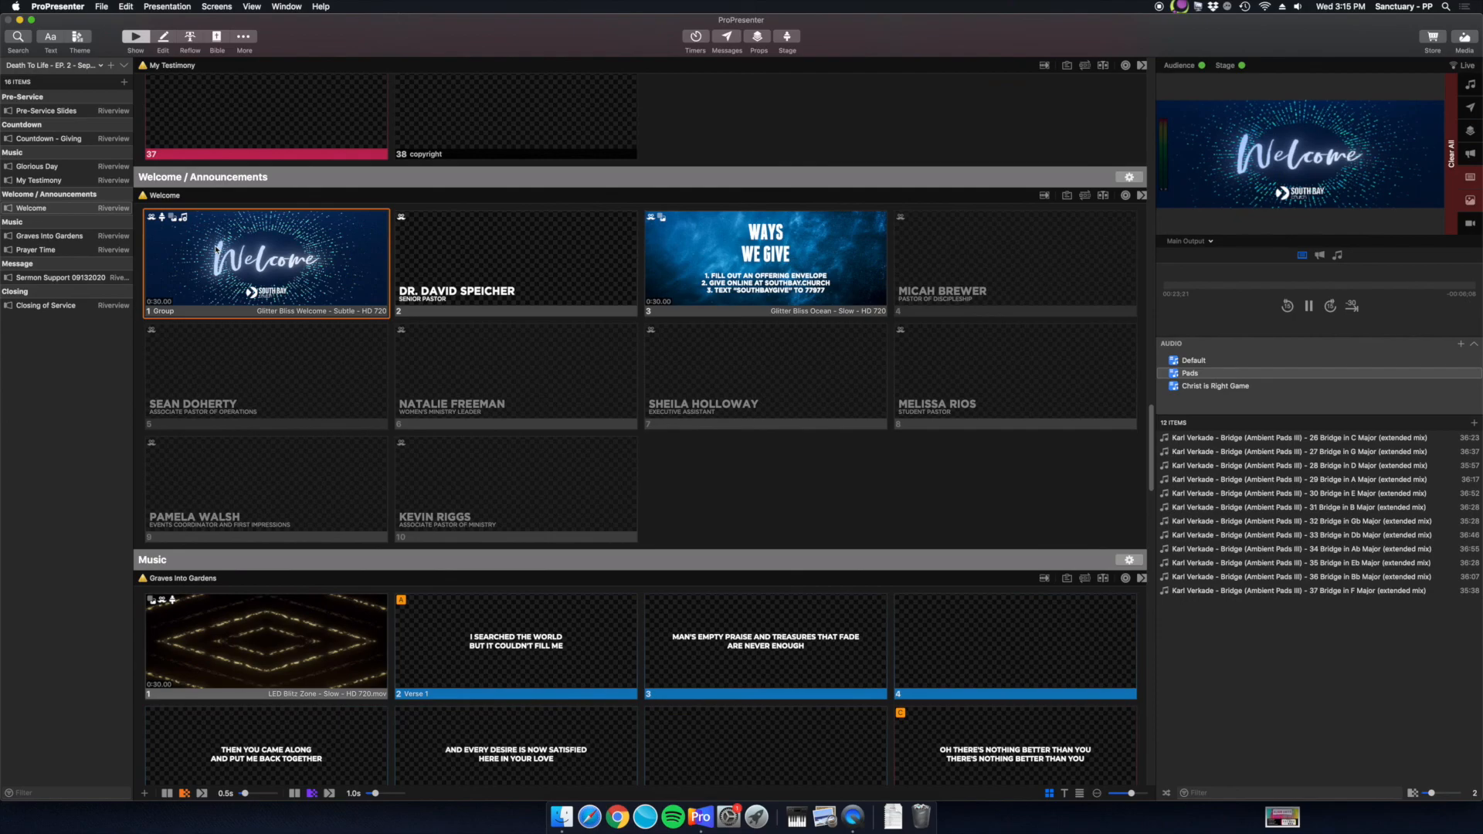
{"action": "right_click", "coordinate": [196, 245]}
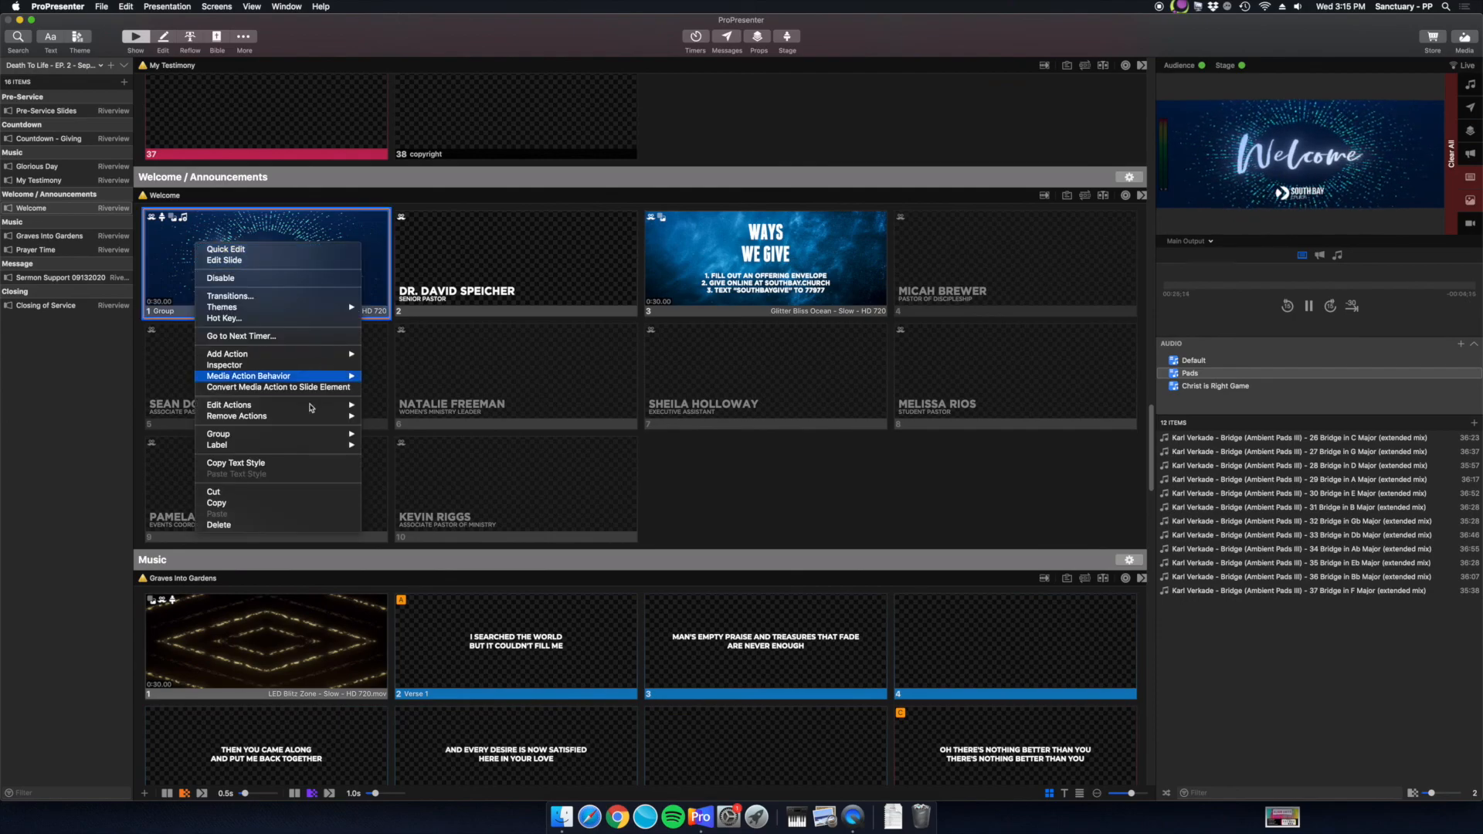
{"action": "mouse_move", "coordinate": [313, 417]}
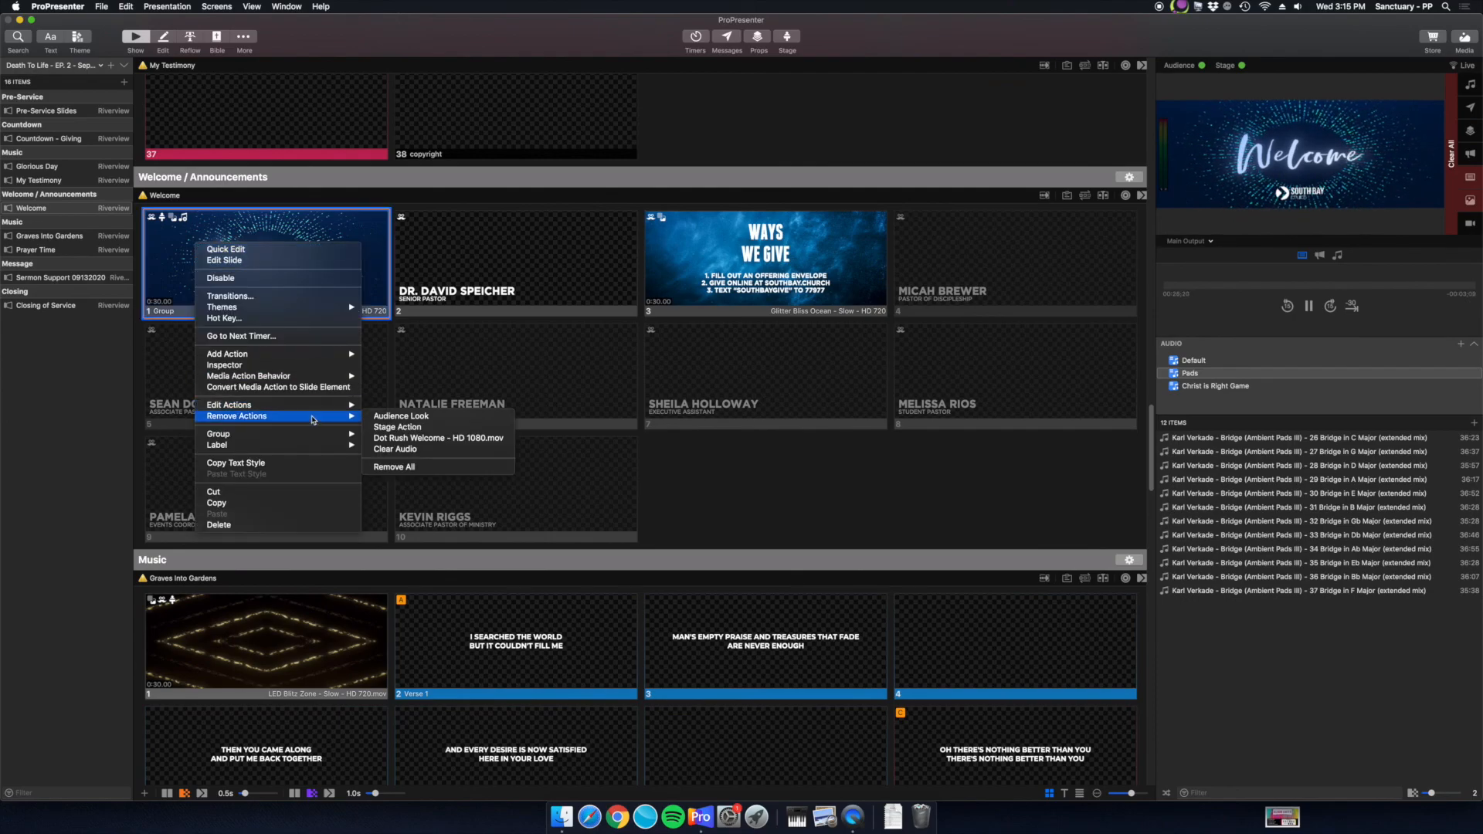
{"action": "left_click", "coordinate": [410, 451]}
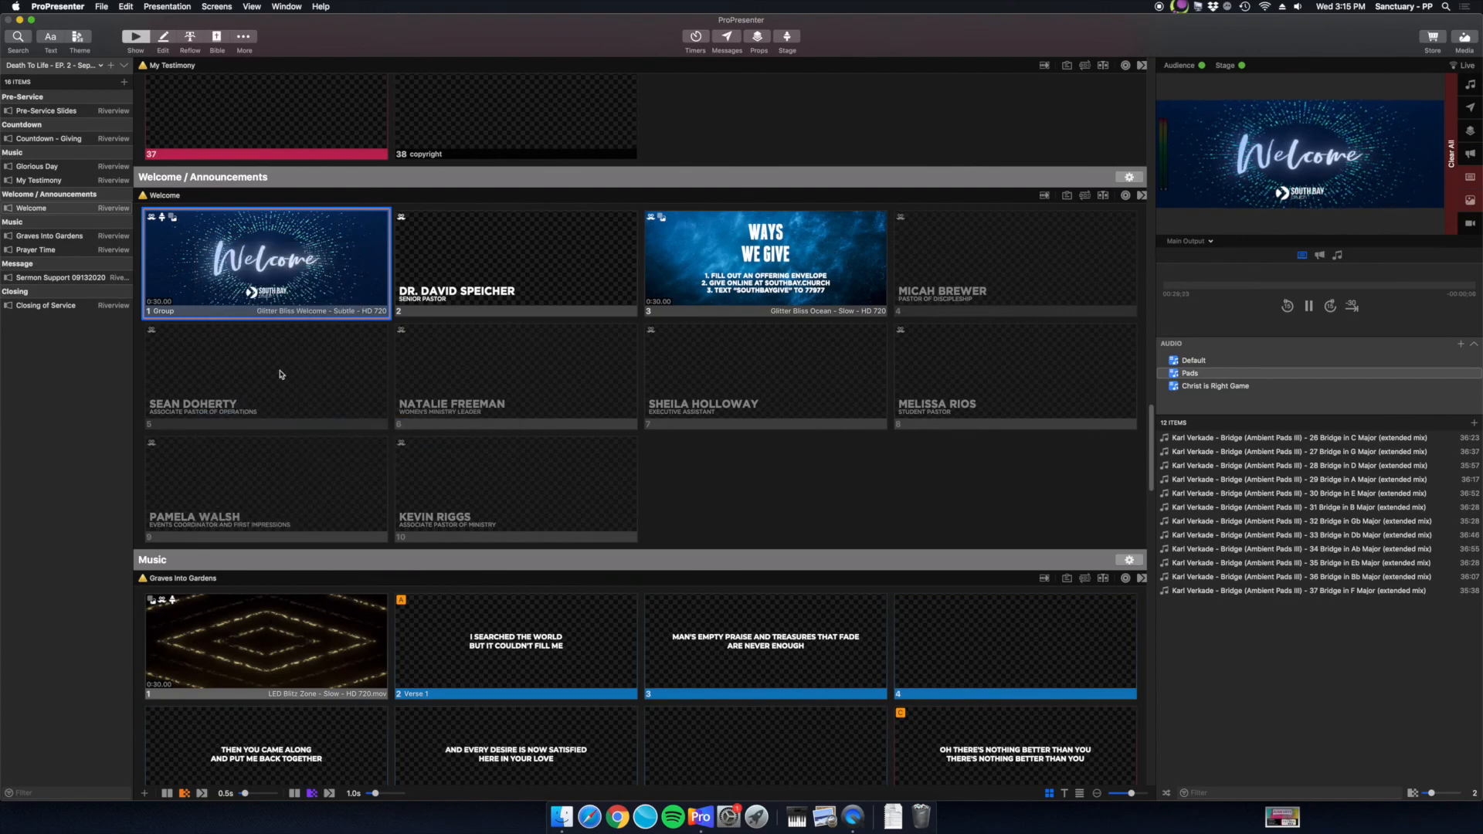
Step: Remove the Bridge in A Major ambient pad audio action from the first slide of My Testimony
{"action": "left_click", "coordinate": [86, 183]}
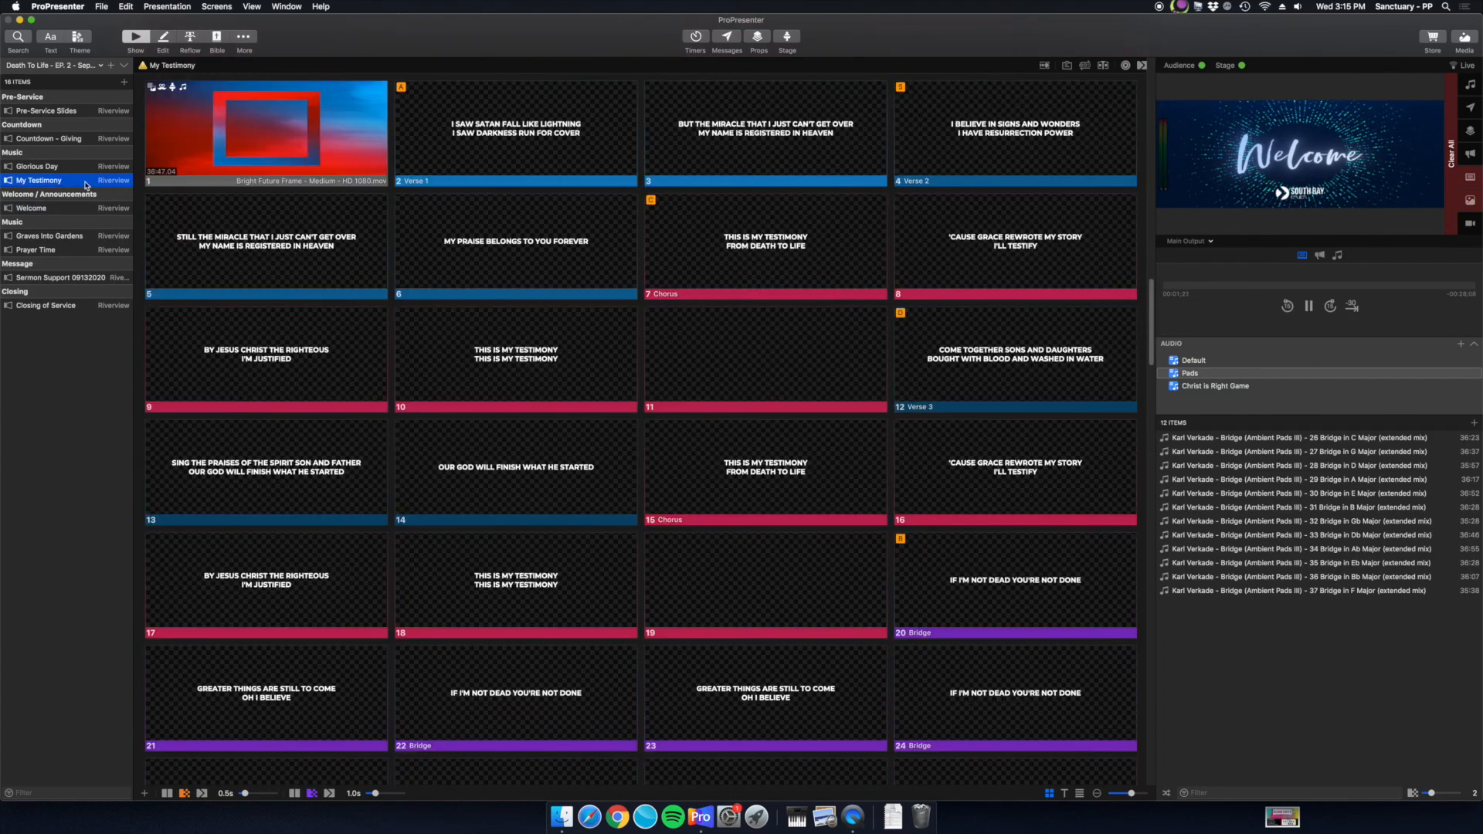
{"action": "right_click", "coordinate": [245, 143]}
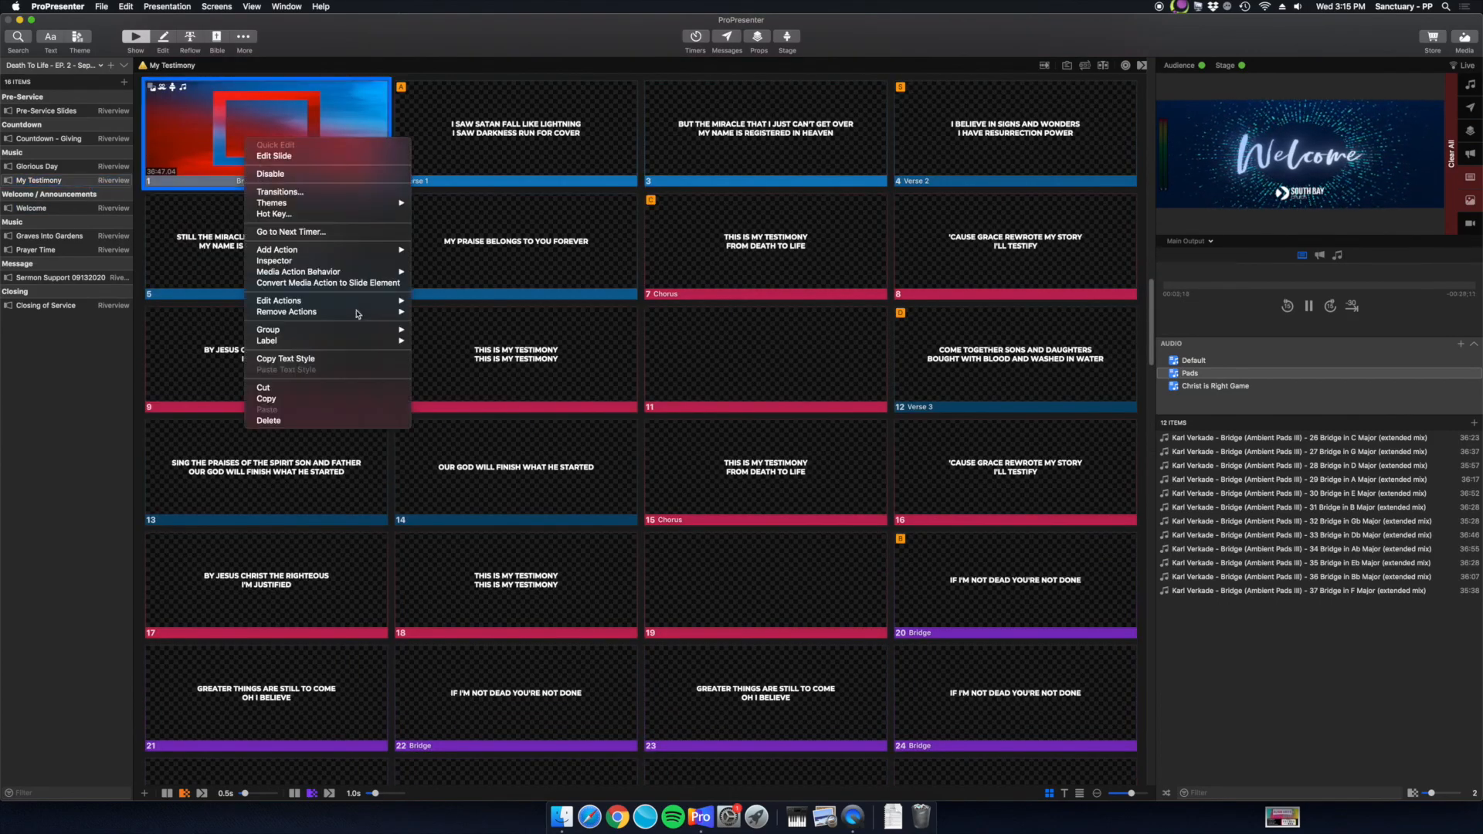
{"action": "mouse_move", "coordinate": [364, 317]}
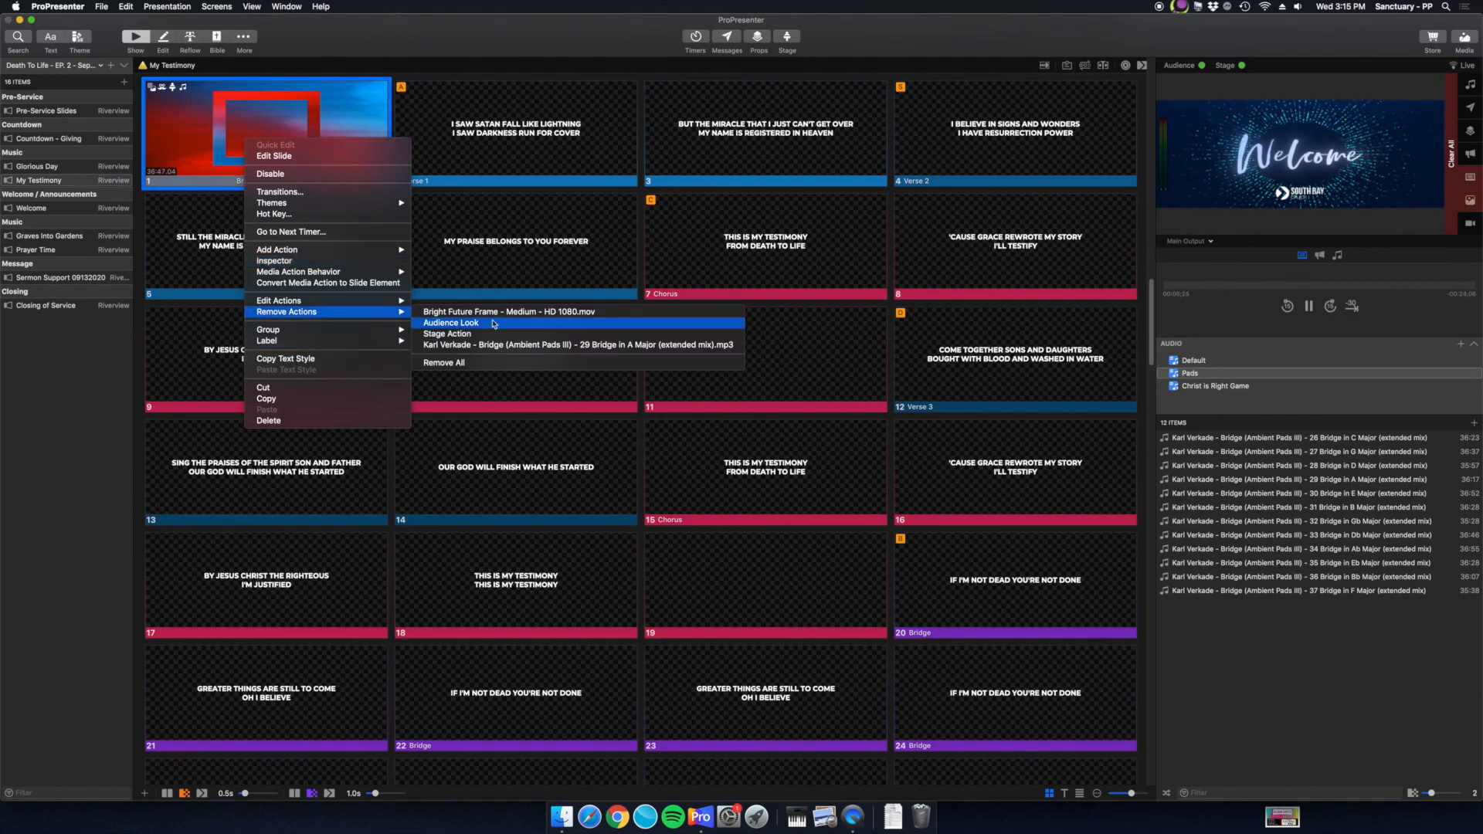
{"action": "left_click", "coordinate": [492, 346]}
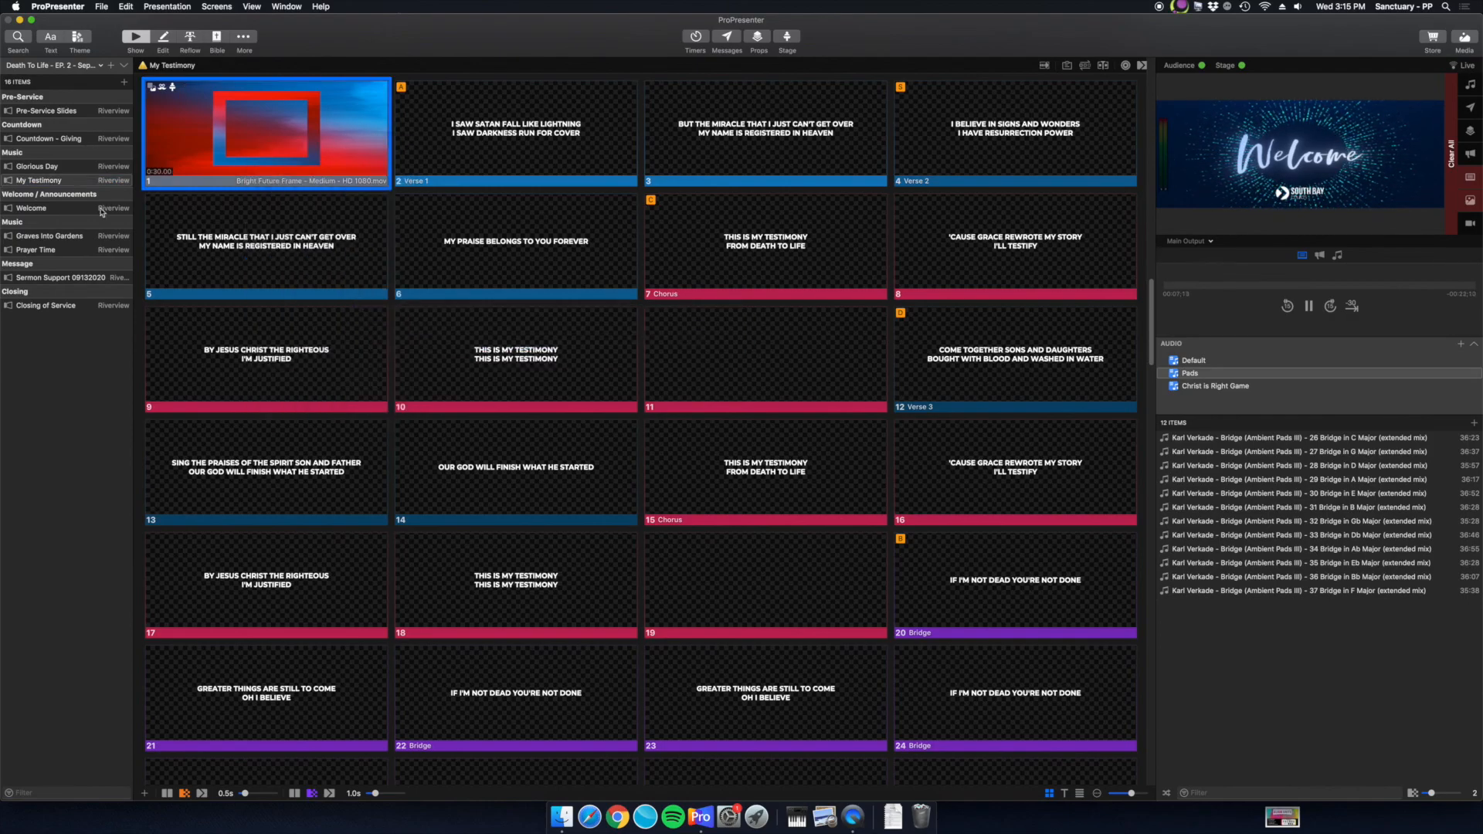
Step: Remove the Bridge in D Major ambient pad audio action from the first slide of Glorious Day
{"action": "left_click", "coordinate": [90, 166]}
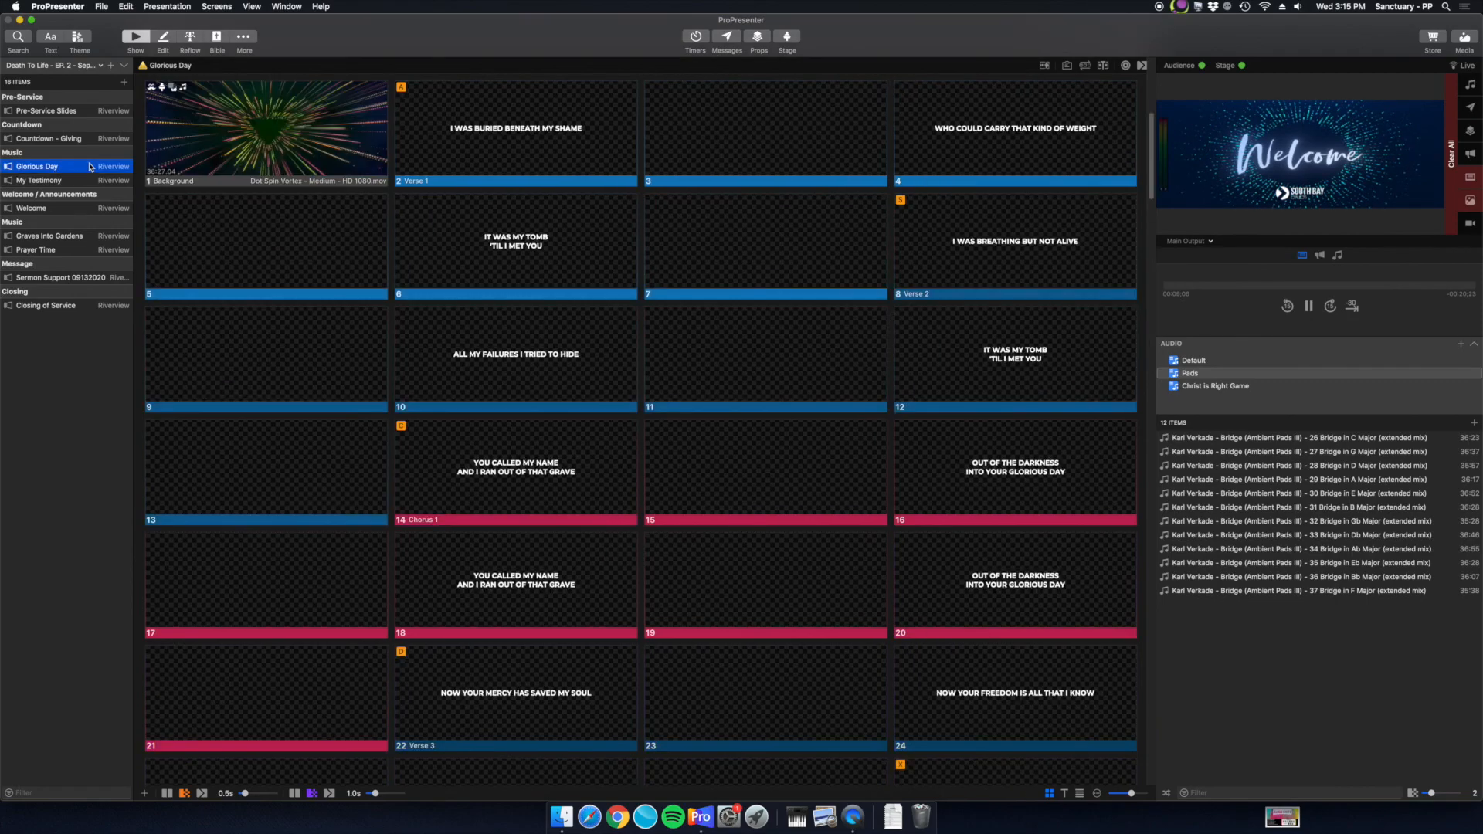
{"action": "right_click", "coordinate": [231, 146]}
{"action": "mouse_move", "coordinate": [321, 319]}
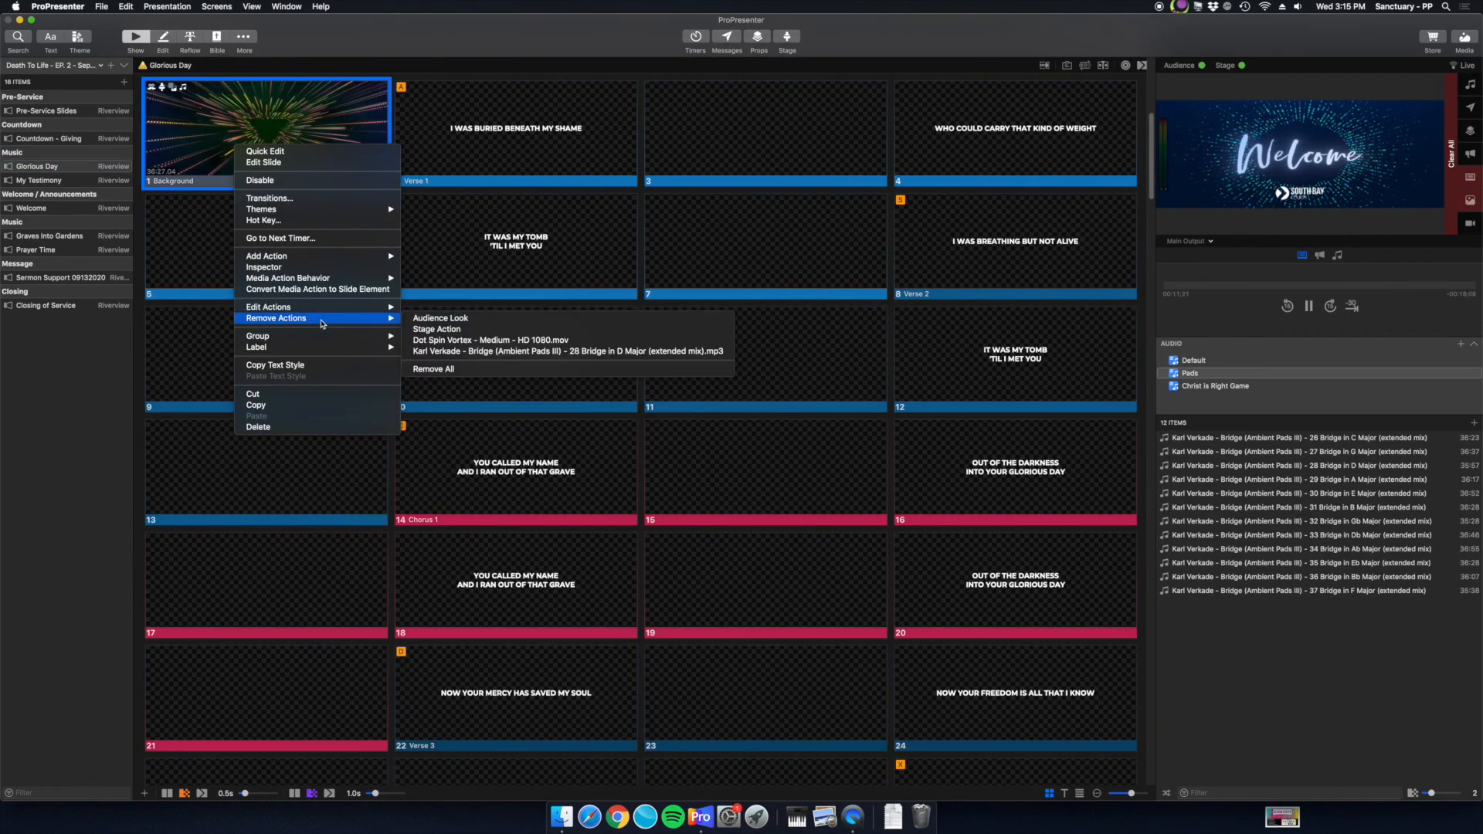
{"action": "left_click", "coordinate": [470, 352]}
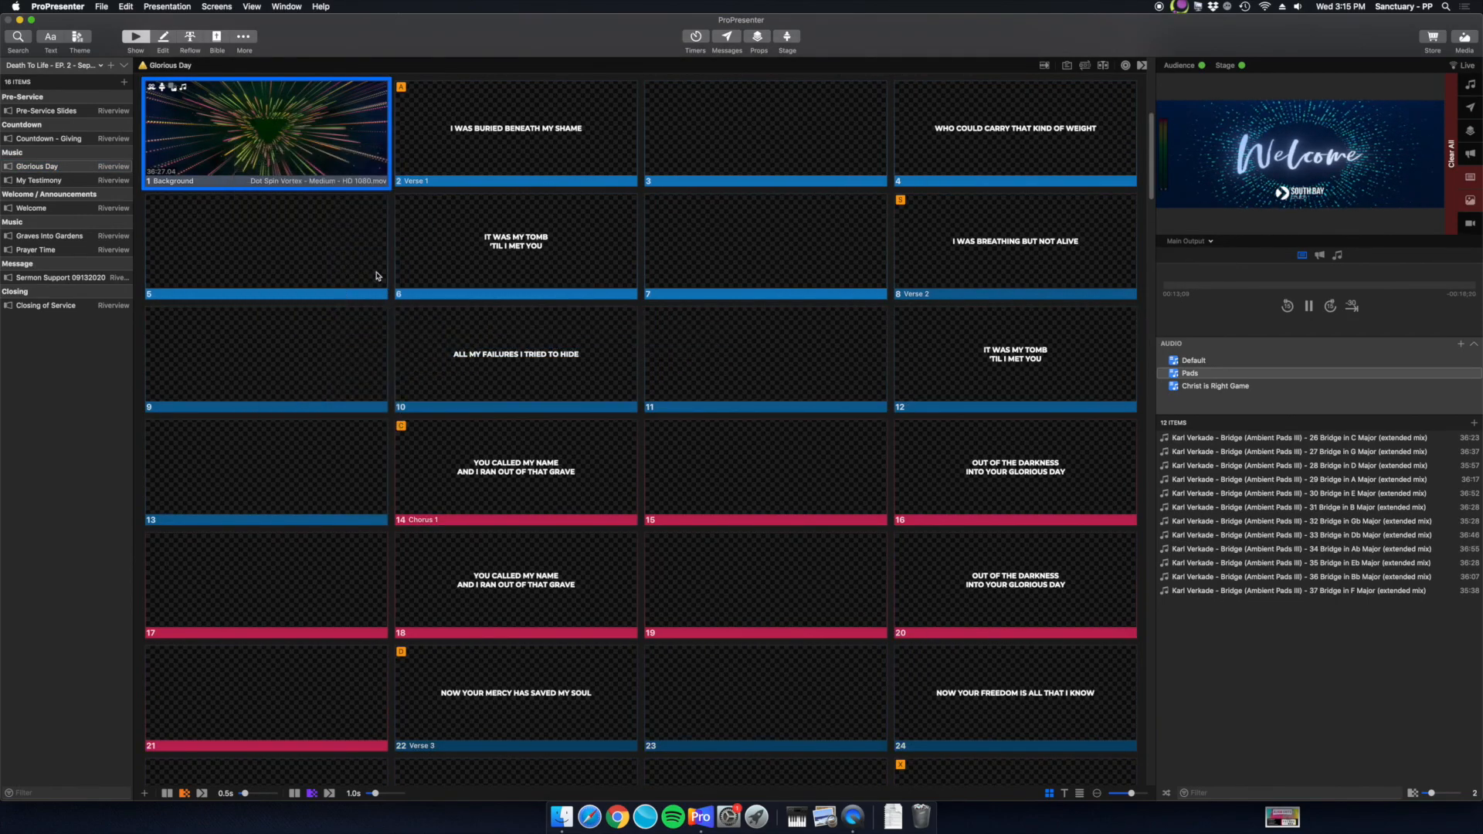